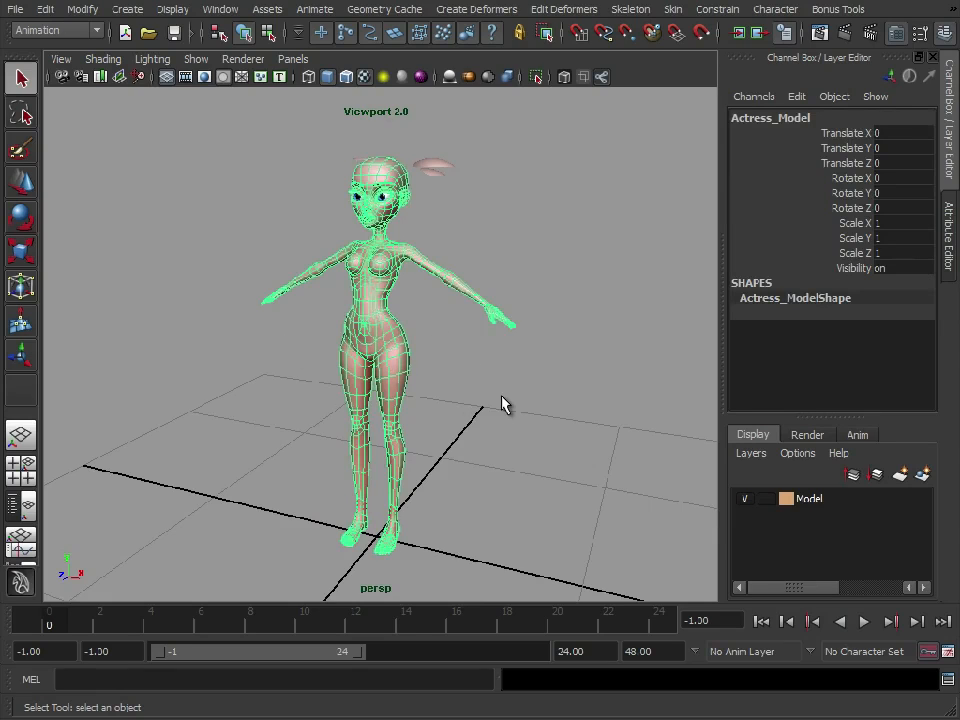
# Deselect the character model, keep the Animation menu set, and open the Joint Tool's settings in full view
pyautogui.click(566, 388)
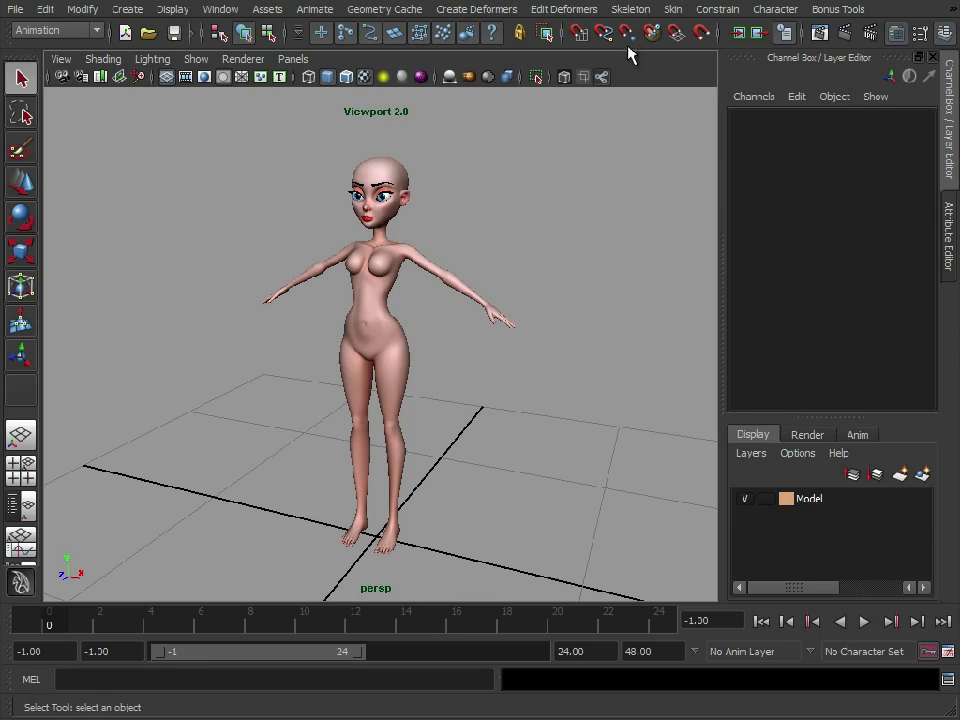
pyautogui.click(52, 30)
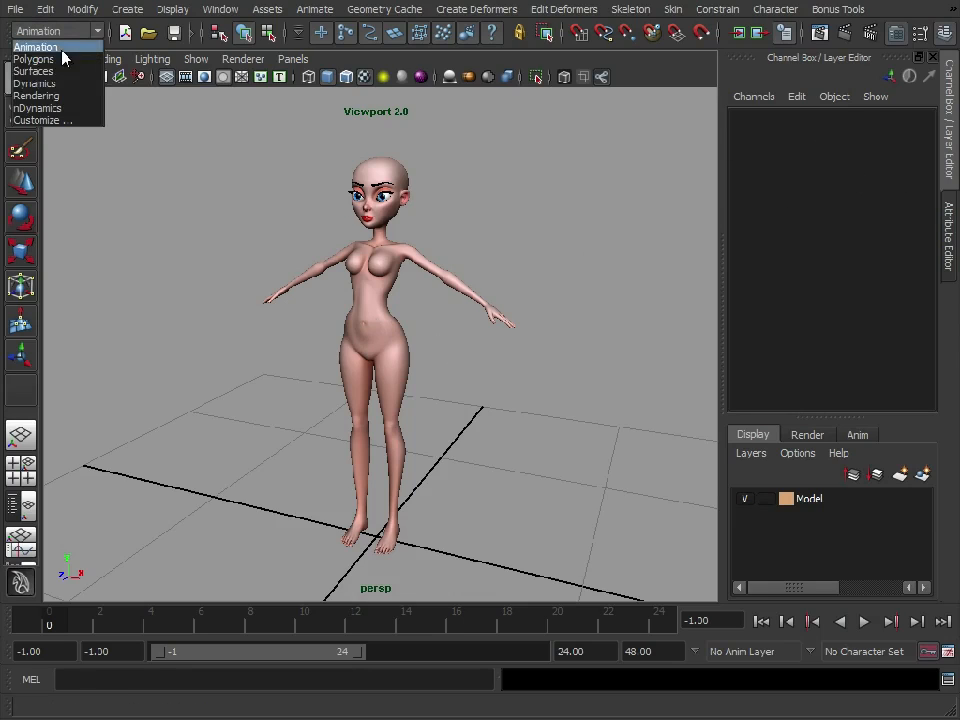
pyautogui.click(46, 39)
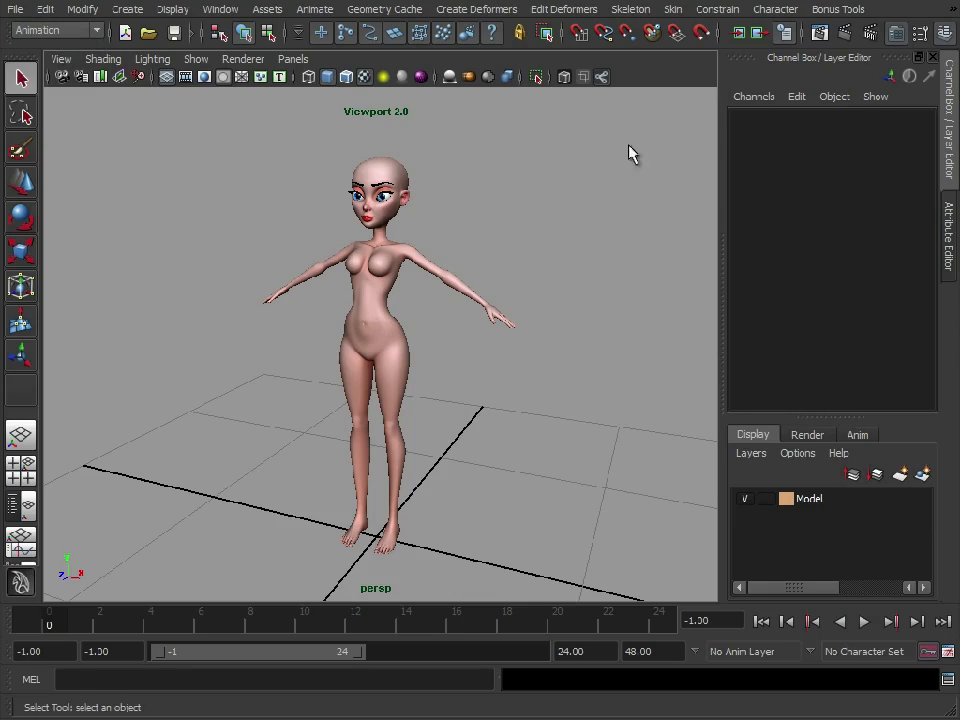
pyautogui.click(641, 10)
pyautogui.click(643, 36)
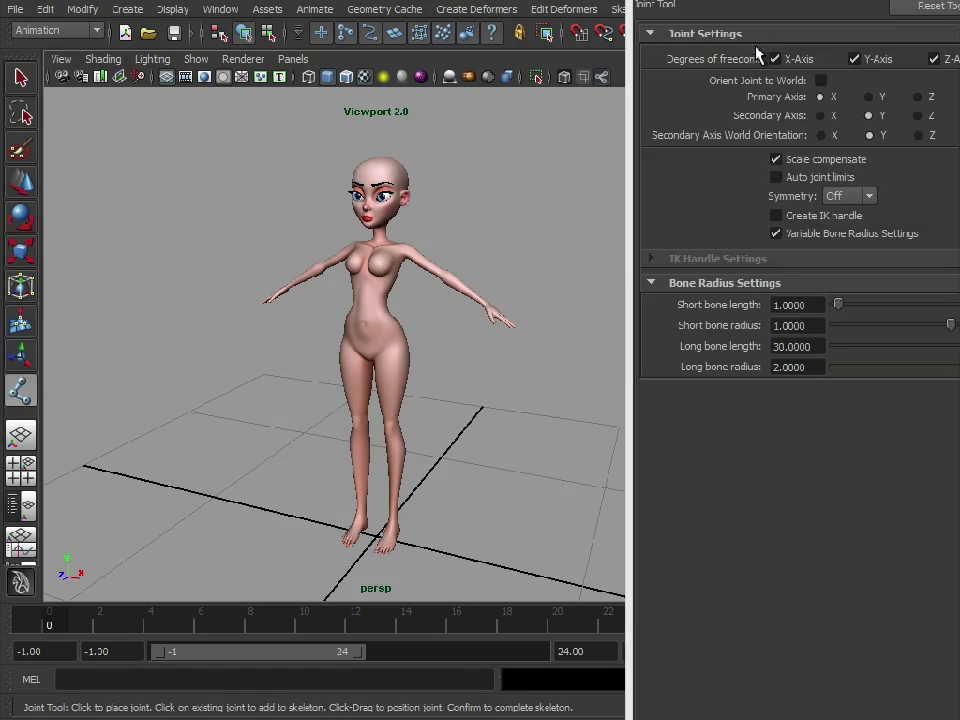
pyautogui.moveTo(840, 0); pyautogui.dragTo(690, 40)
pyautogui.moveTo(688, 707); pyautogui.dragTo(693, 575)
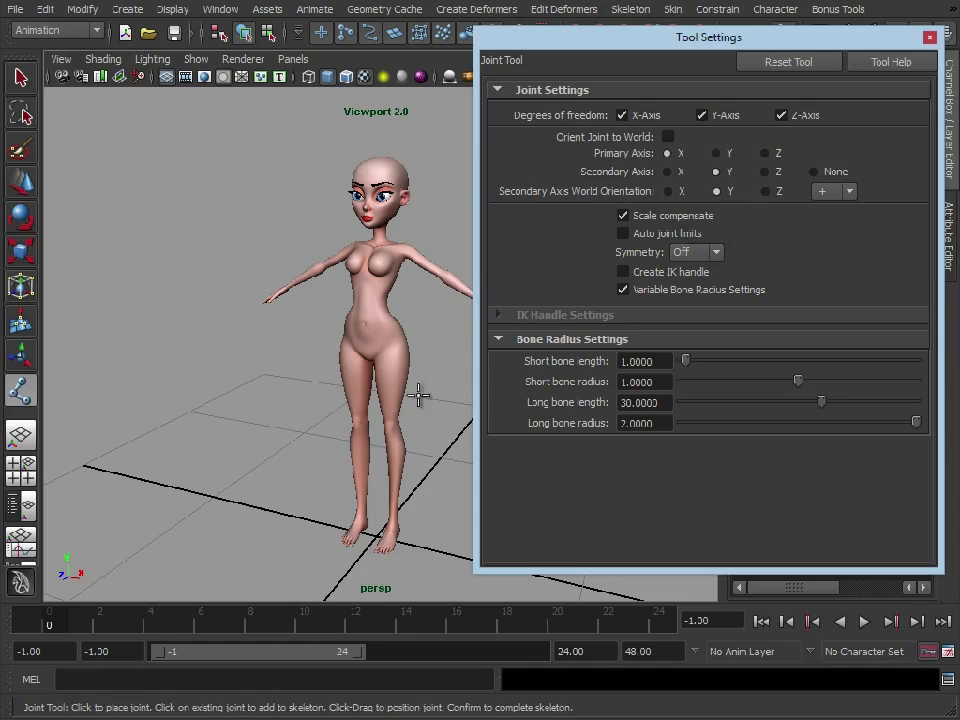
# Keep the Joint Tool's secondary axis world orientation at positive Y and set its symmetry to X-Axis
pyautogui.click(716, 192)
pyautogui.click(849, 193)
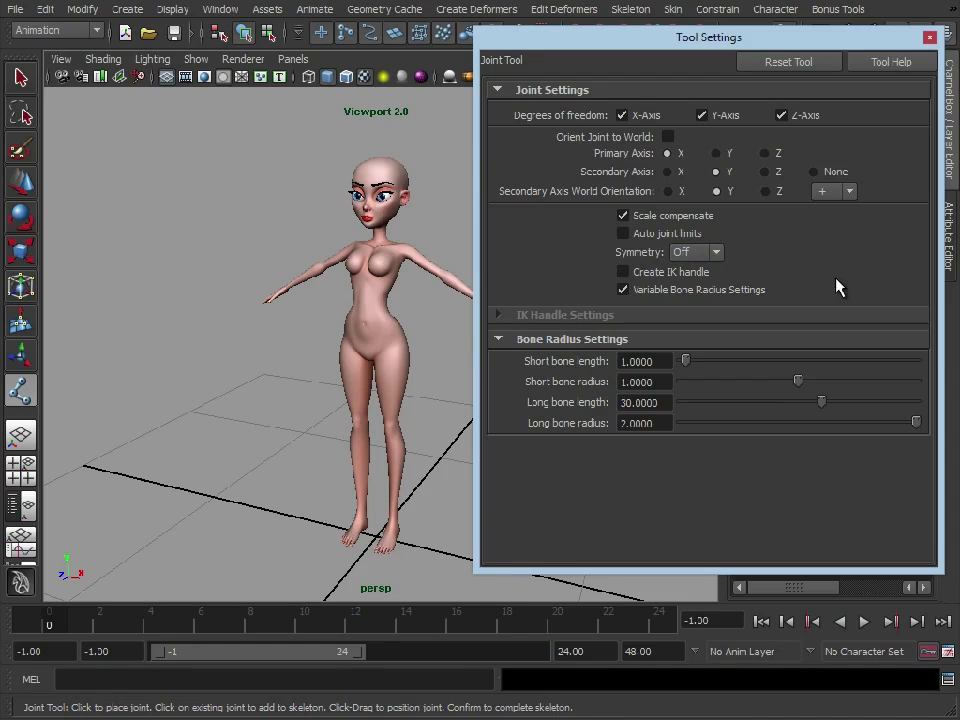
pyautogui.click(704, 254)
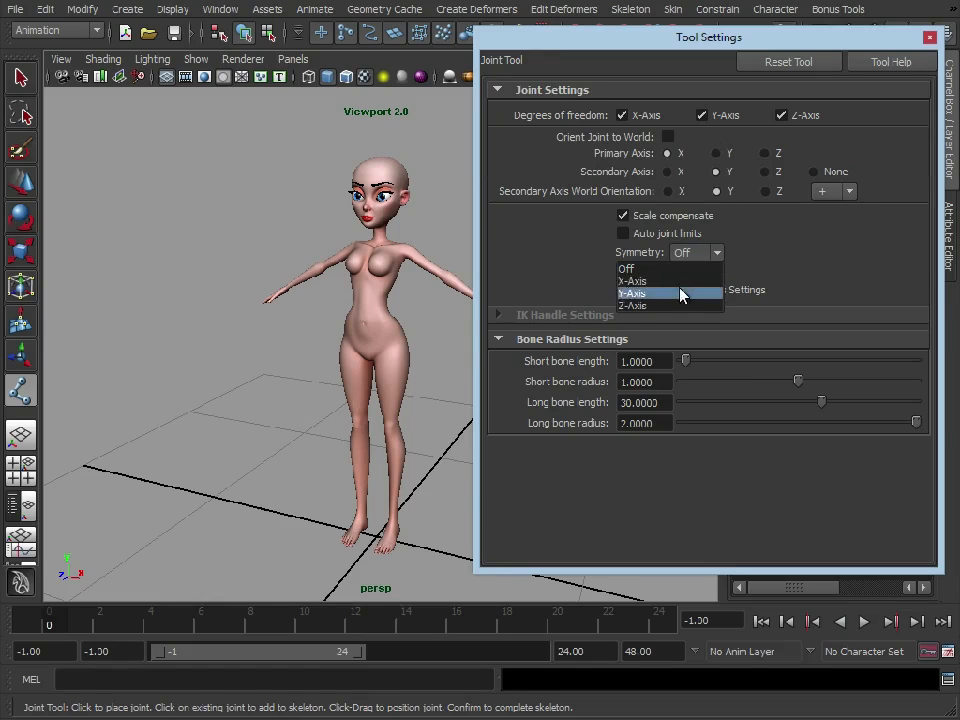
pyautogui.click(672, 282)
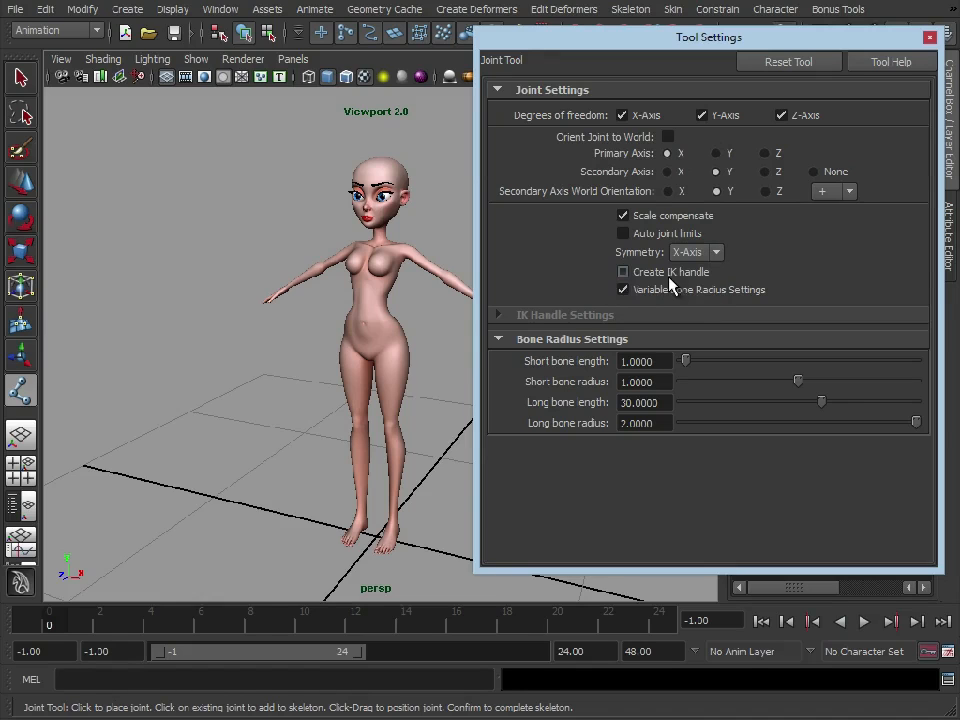
# Place mirrored trial joints at the shoulder, elbow and wrist of the character's left arm in the maximized front view
pyautogui.keyDown('alt'); pyautogui.moveTo(401, 276); pyautogui.dragTo(410, 277, button='right'); pyautogui.keyUp('alt')
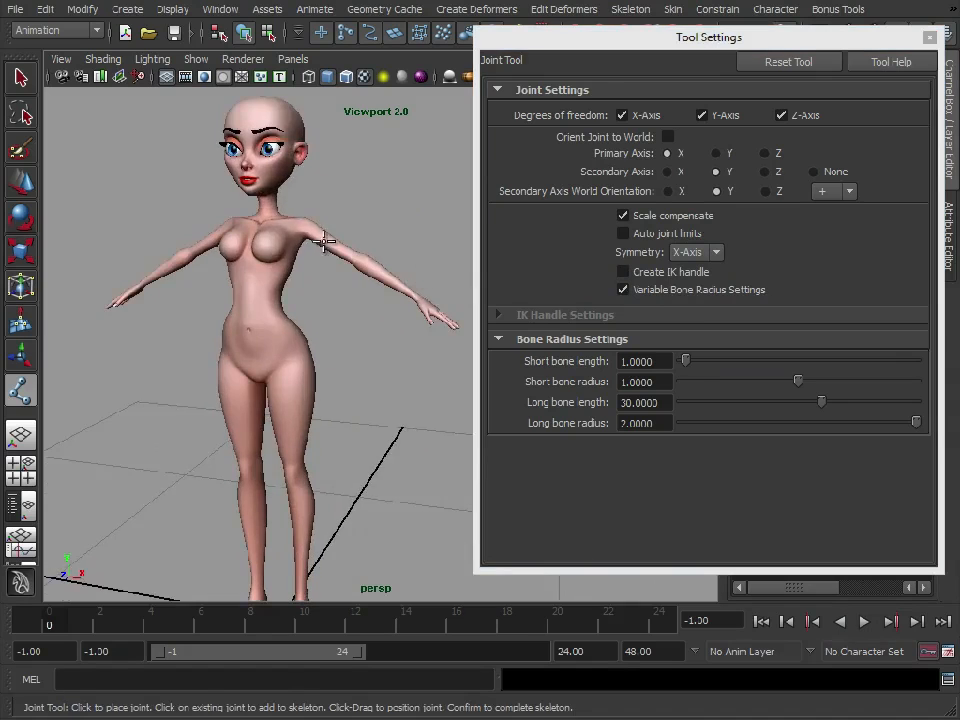
pyautogui.press('space')
pyautogui.press('space')
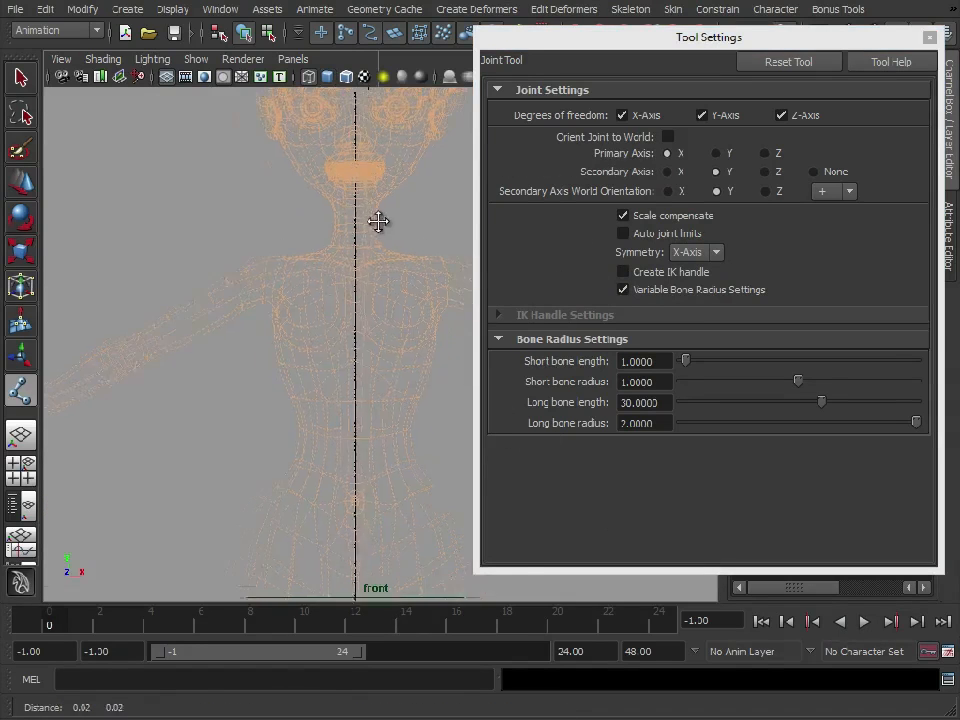
pyautogui.moveTo(789, 48); pyautogui.dragTo(0, 48)
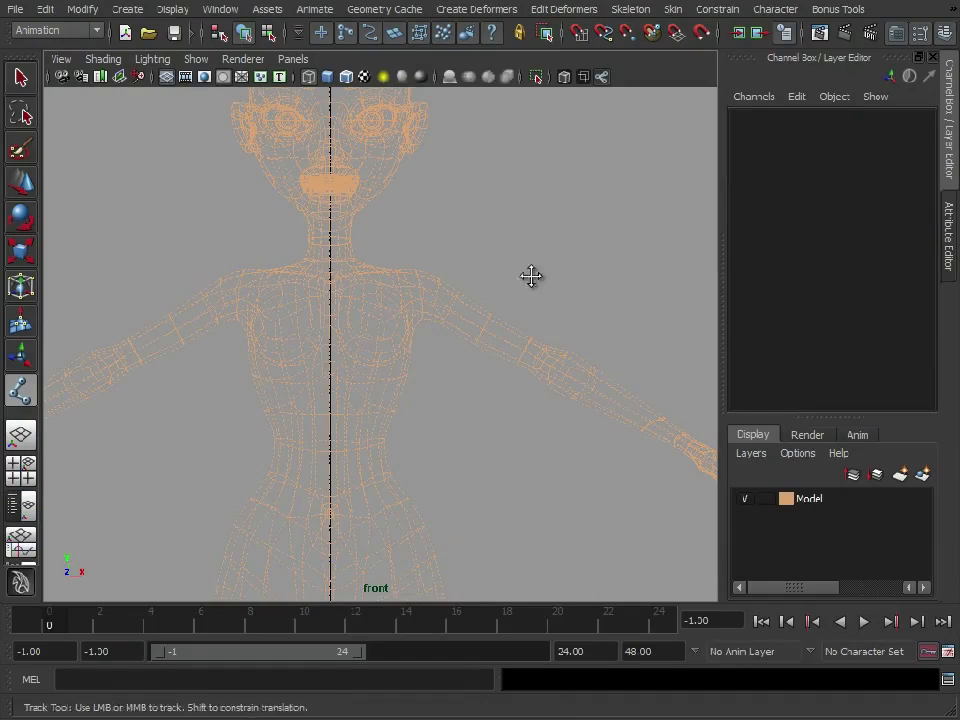
pyautogui.keyDown('alt'); pyautogui.moveTo(525, 268); pyautogui.dragTo(596, 279, button='middle'); pyautogui.keyUp('alt')
pyautogui.hotkey('ctrl', 'space')
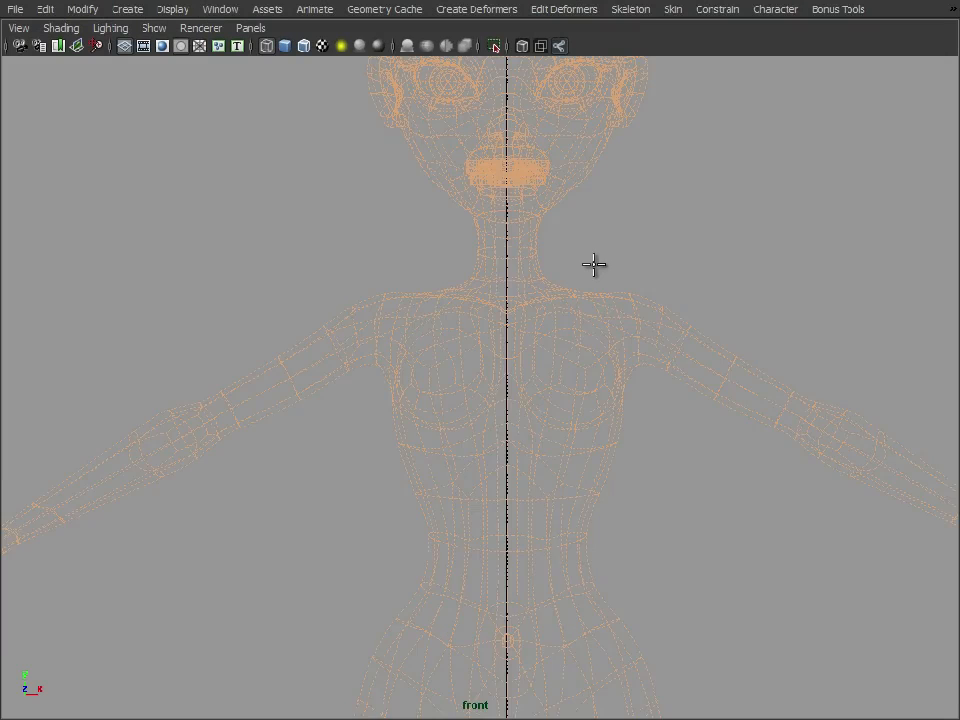
pyautogui.keyDown('alt'); pyautogui.moveTo(767, 339); pyautogui.dragTo(862, 336, button='right'); pyautogui.keyUp('alt')
pyautogui.keyDown('alt'); pyautogui.moveTo(400, 315); pyautogui.dragTo(442, 327, button='middle'); pyautogui.keyUp('alt')
pyautogui.keyDown('alt'); pyautogui.moveTo(442, 327); pyautogui.dragTo(619, 330, button='right'); pyautogui.keyUp('alt')
pyautogui.keyDown('alt'); pyautogui.moveTo(619, 330); pyautogui.dragTo(634, 316, button='middle'); pyautogui.keyUp('alt')
pyautogui.keyDown('alt'); pyautogui.moveTo(634, 316); pyautogui.dragTo(741, 309, button='right'); pyautogui.keyUp('alt')
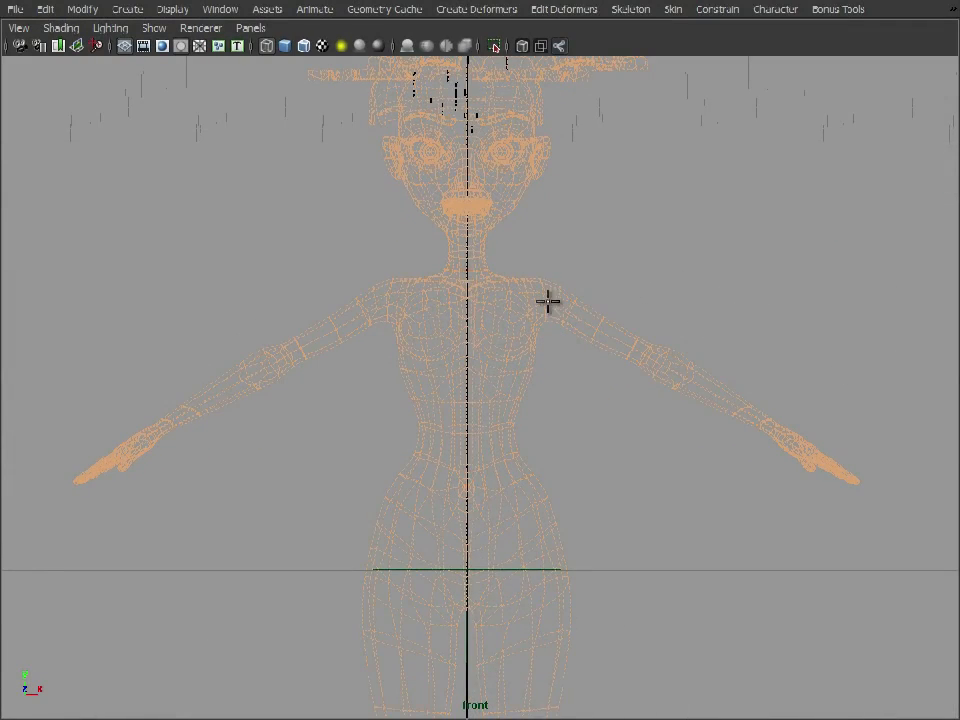
pyautogui.click(543, 303)
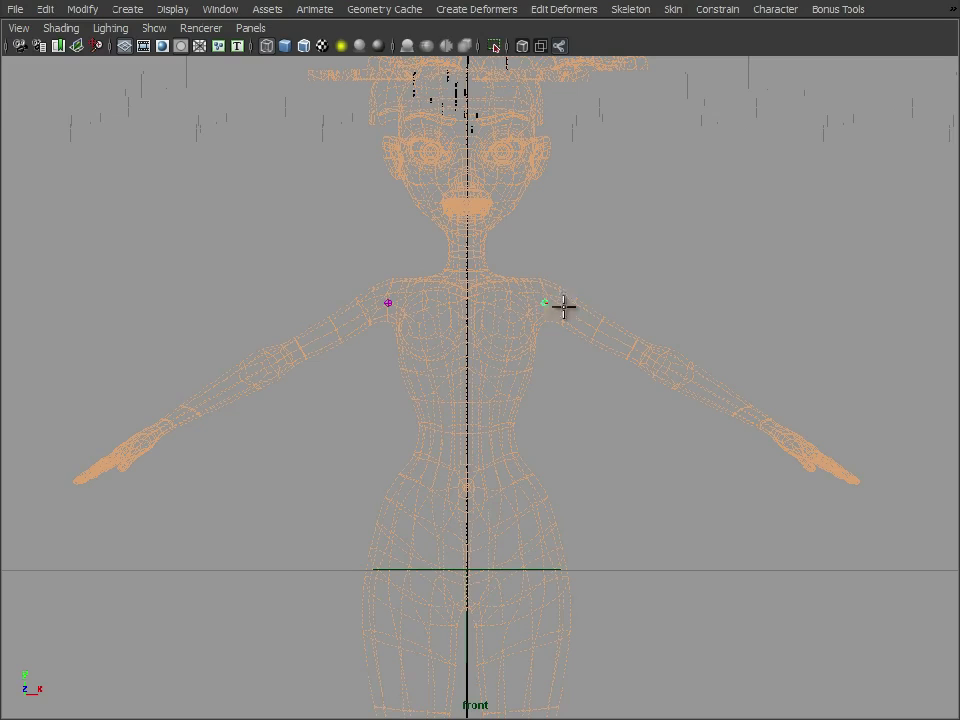
pyautogui.click(659, 362)
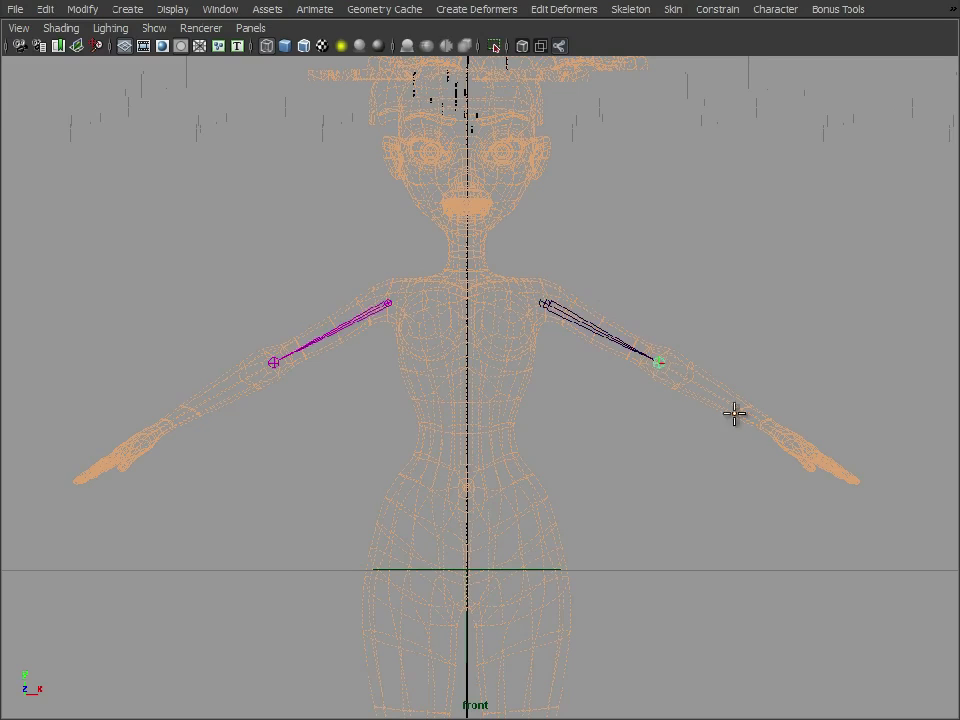
pyautogui.click(781, 433)
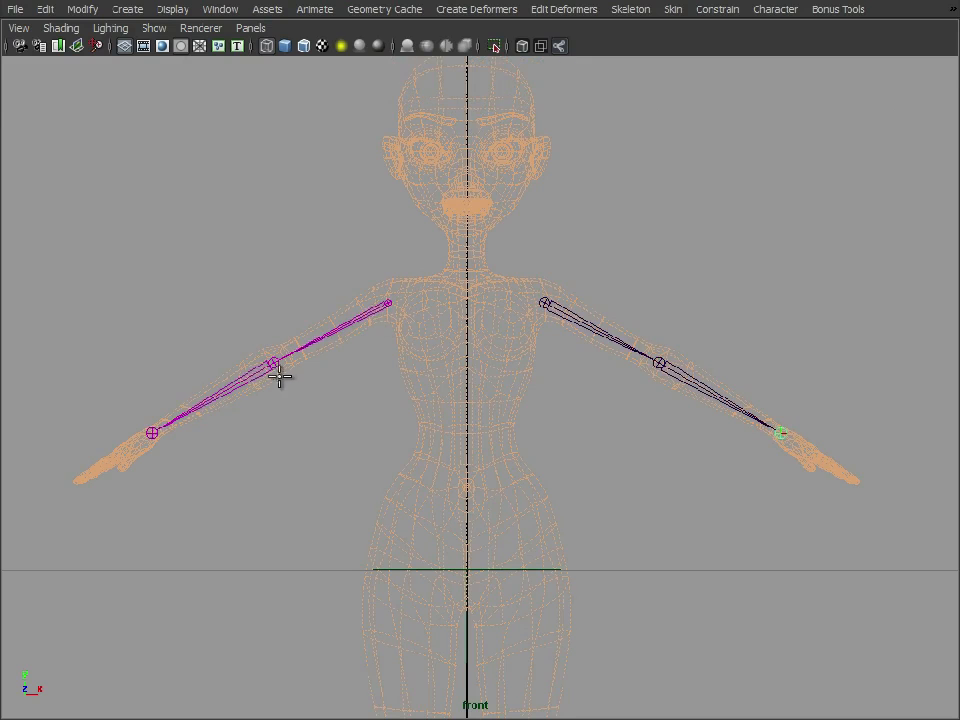
# Test the mirrored arm chains by moving and rotating the left shoulder joint, and remove both trial chains
pyautogui.press('w')
pyautogui.moveTo(576, 243); pyautogui.dragTo(602, 218)
pyautogui.press('e')
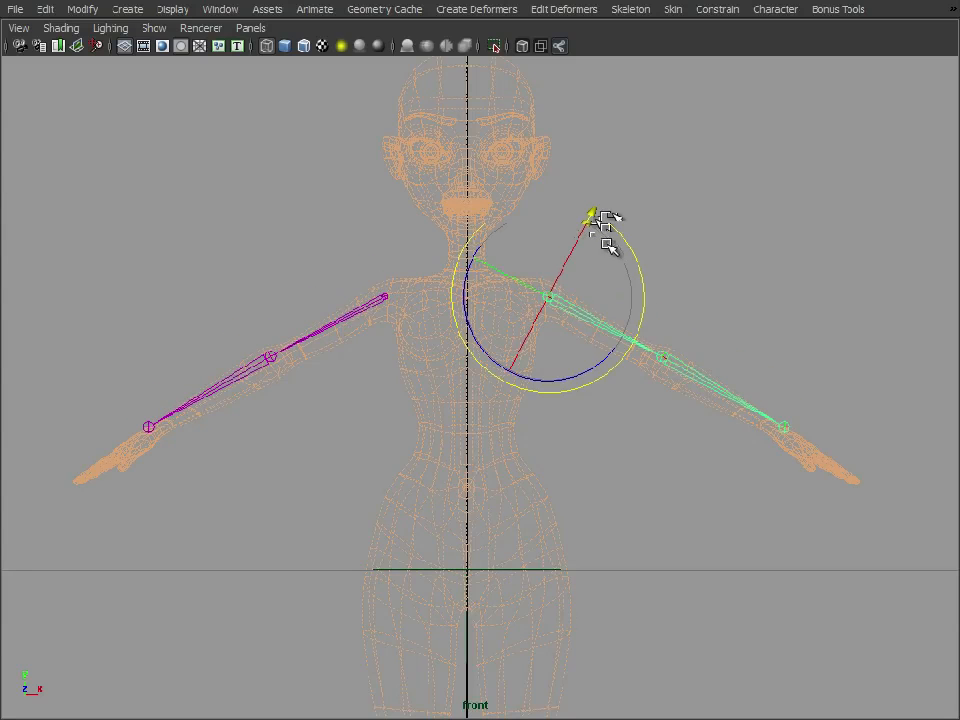
pyautogui.moveTo(474, 283); pyautogui.dragTo(568, 364)
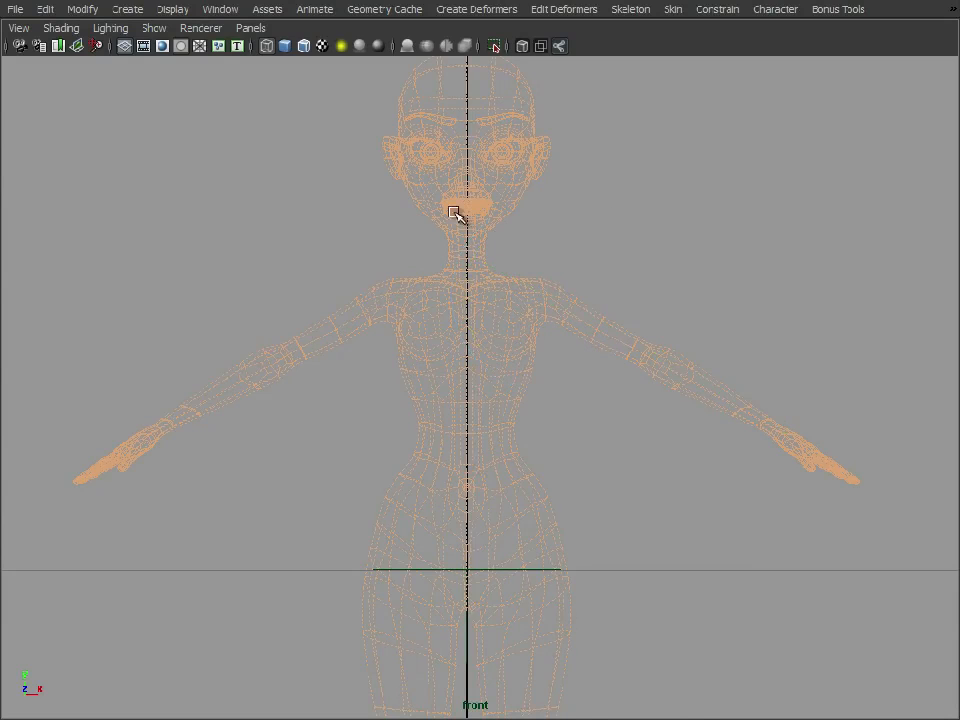
# Restore the full interface, then undock and close the Tool Settings window
pyautogui.hotkey('ctrl', 'space')
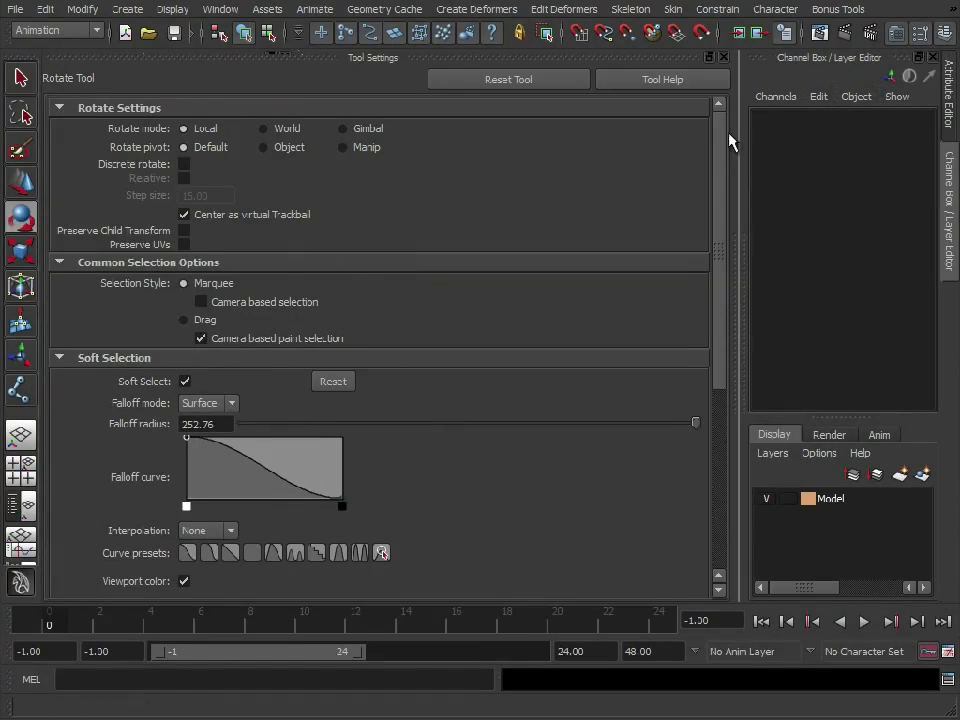
pyautogui.moveTo(673, 58); pyautogui.dragTo(668, 79)
pyautogui.moveTo(736, 162); pyautogui.dragTo(546, 162)
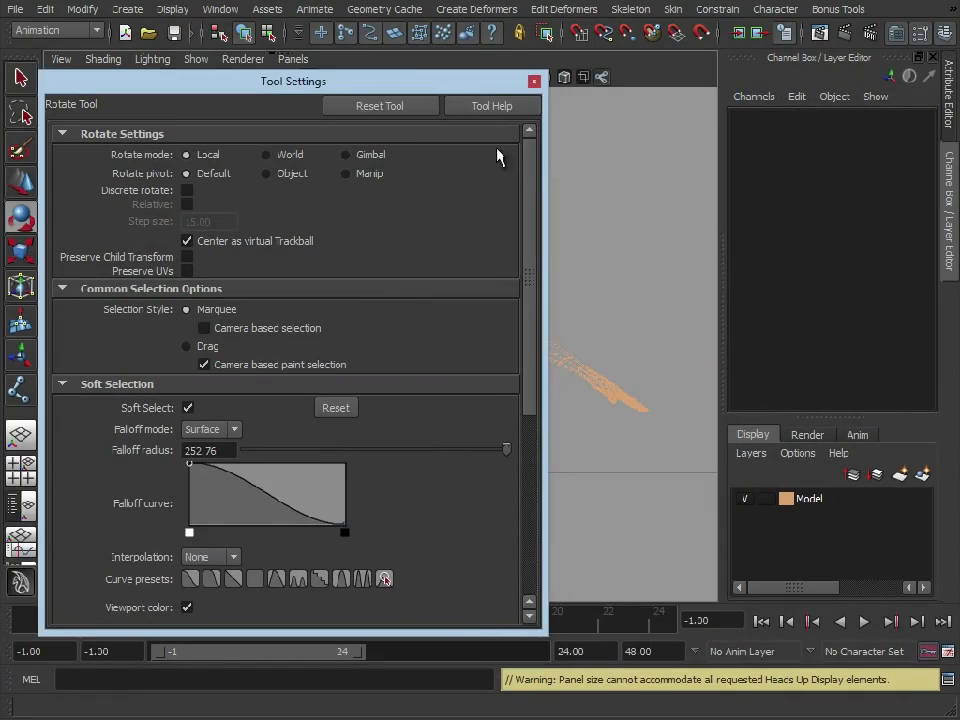
pyautogui.click(535, 82)
# Turn the Joint Tool's symmetry off and reset the tool to its default settings
pyautogui.doubleClick(19, 390)
pyautogui.moveTo(275, 88); pyautogui.dragTo(675, 58)
pyautogui.click(660, 267)
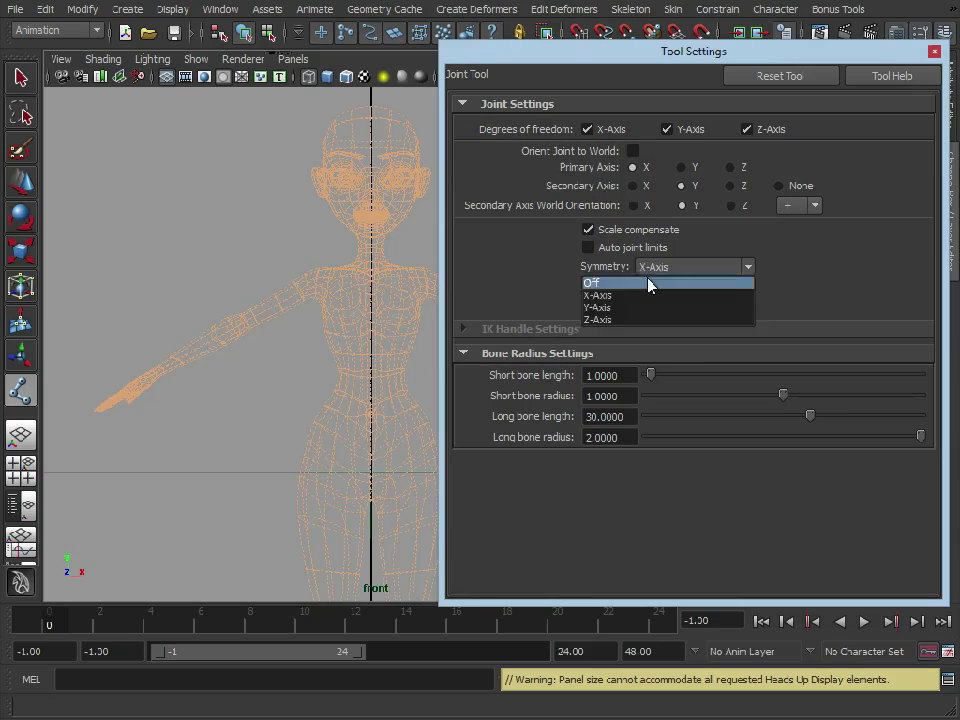
pyautogui.click(650, 283)
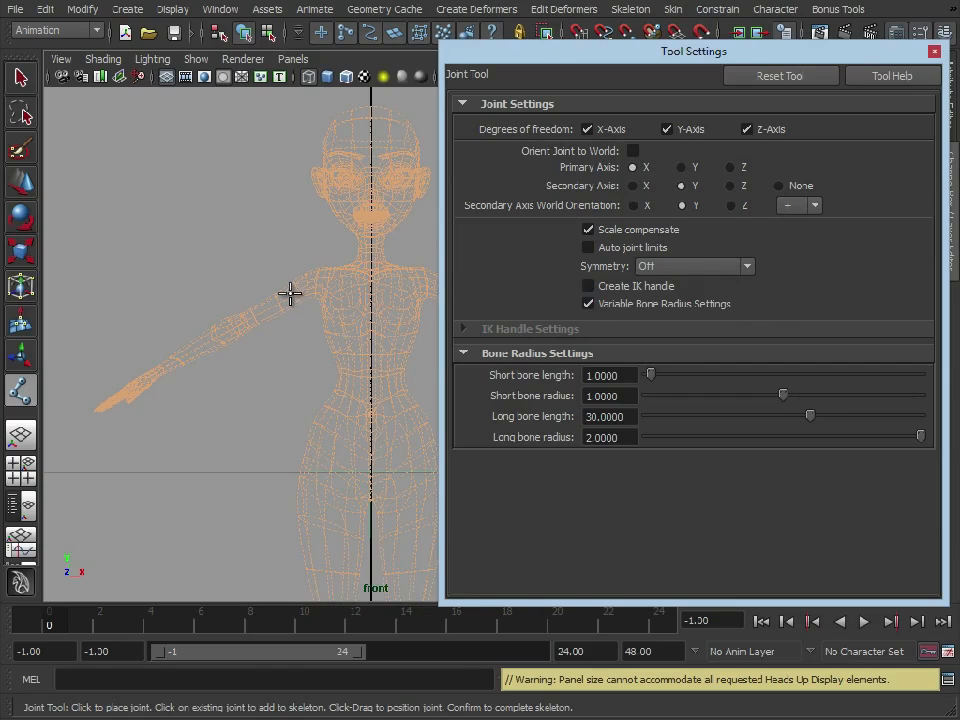
pyautogui.click(781, 77)
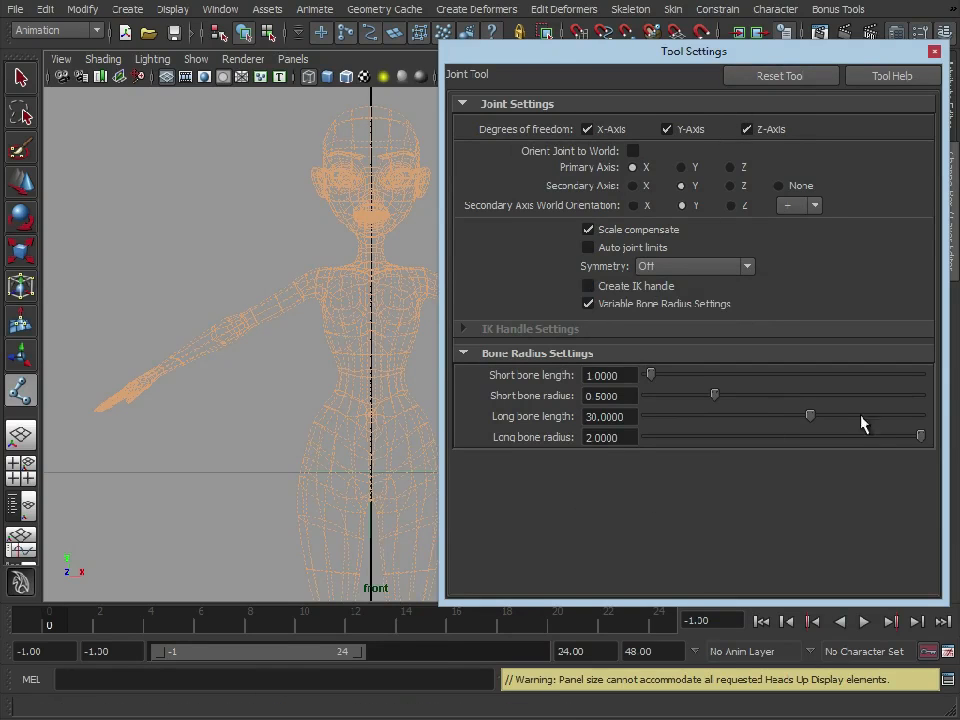
pyautogui.click(934, 53)
# Place the first joint of a new chain at the character's left shoulder in the front view, at about X 0.127, Y 1.431
pyautogui.keyDown('alt'); pyautogui.moveTo(383, 330); pyautogui.dragTo(284, 341, button='middle'); pyautogui.keyUp('alt')
pyautogui.keyDown('alt'); pyautogui.moveTo(284, 341); pyautogui.dragTo(471, 321, button='right'); pyautogui.keyUp('alt')
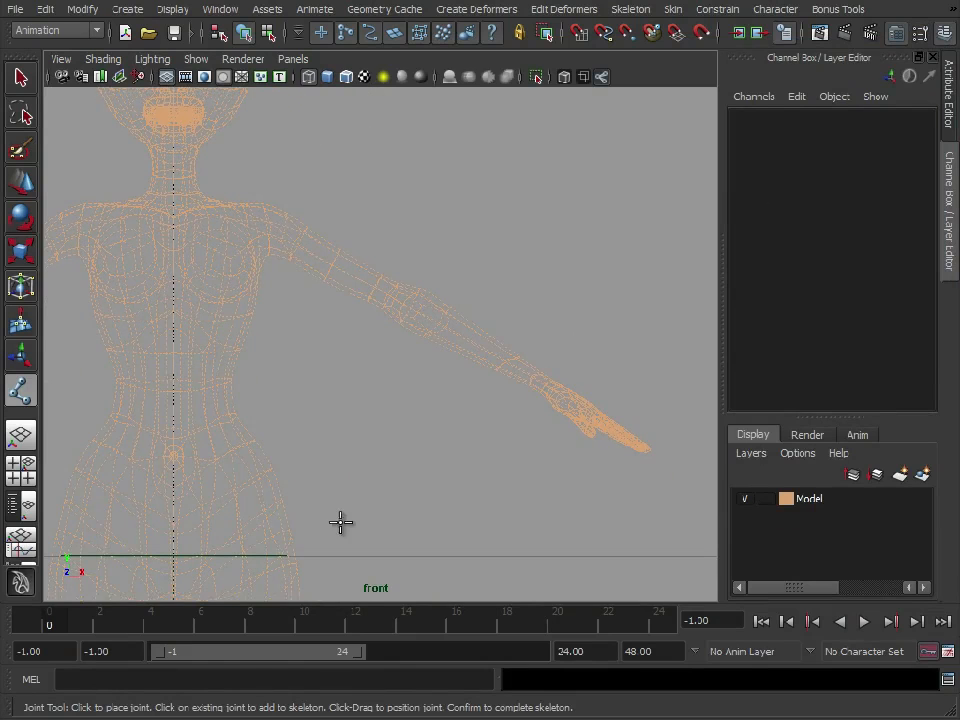
pyautogui.keyDown('alt'); pyautogui.moveTo(261, 336); pyautogui.dragTo(420, 262, button='middle'); pyautogui.keyUp('alt')
pyautogui.keyDown('alt'); pyautogui.moveTo(436, 204); pyautogui.dragTo(304, 326, button='middle'); pyautogui.keyUp('alt')
pyautogui.keyDown('alt'); pyautogui.moveTo(304, 326); pyautogui.dragTo(348, 334, button='right'); pyautogui.keyUp('alt')
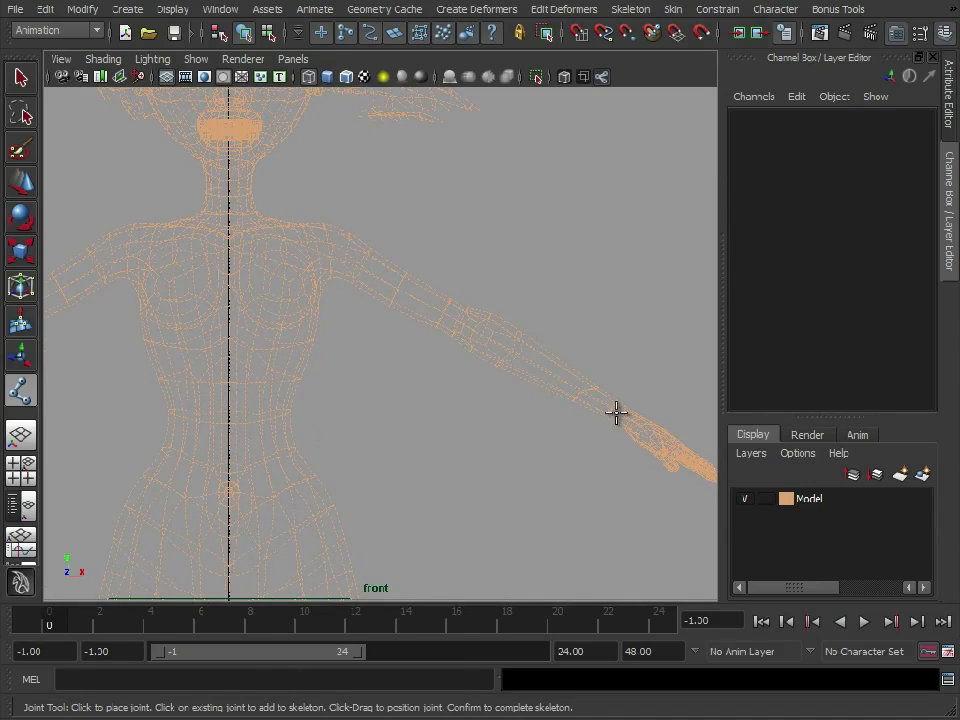
pyautogui.keyDown('alt'); pyautogui.moveTo(215, 212); pyautogui.dragTo(240, 292, button='middle'); pyautogui.keyUp('alt')
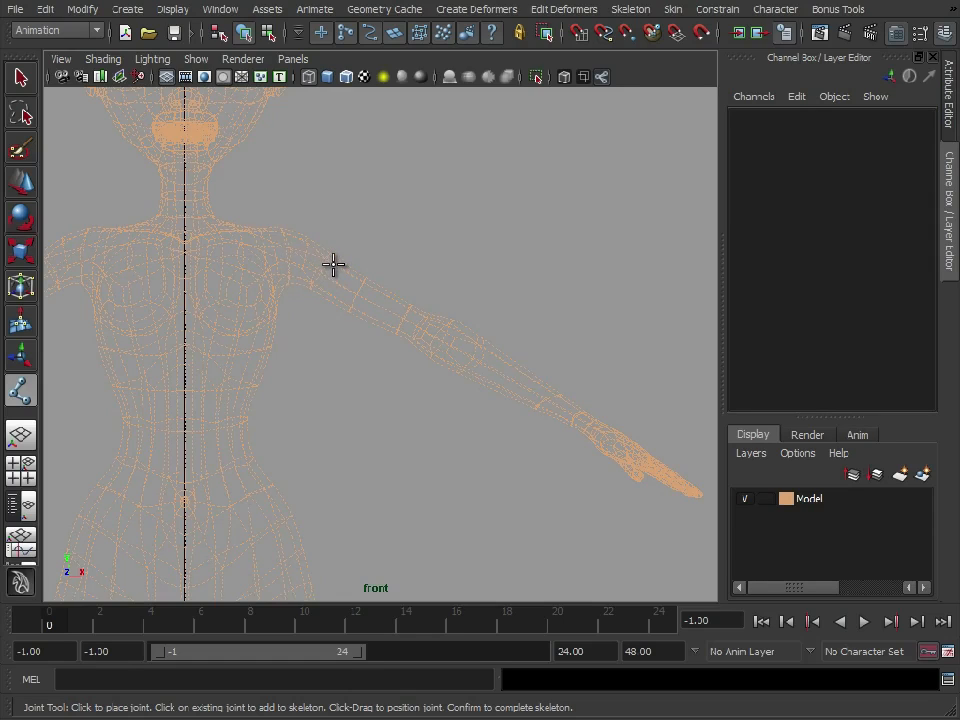
pyautogui.keyDown('alt'); pyautogui.moveTo(208, 274); pyautogui.dragTo(289, 283, button='middle'); pyautogui.keyUp('alt')
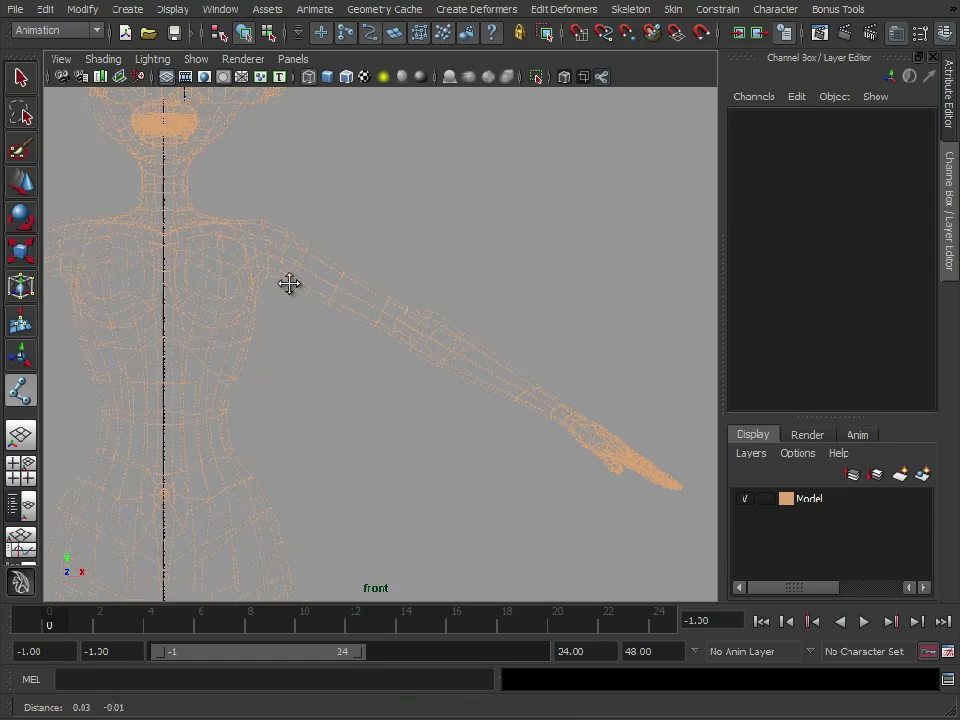
pyautogui.keyDown('alt'); pyautogui.moveTo(289, 283); pyautogui.dragTo(321, 296, button='right'); pyautogui.keyUp('alt')
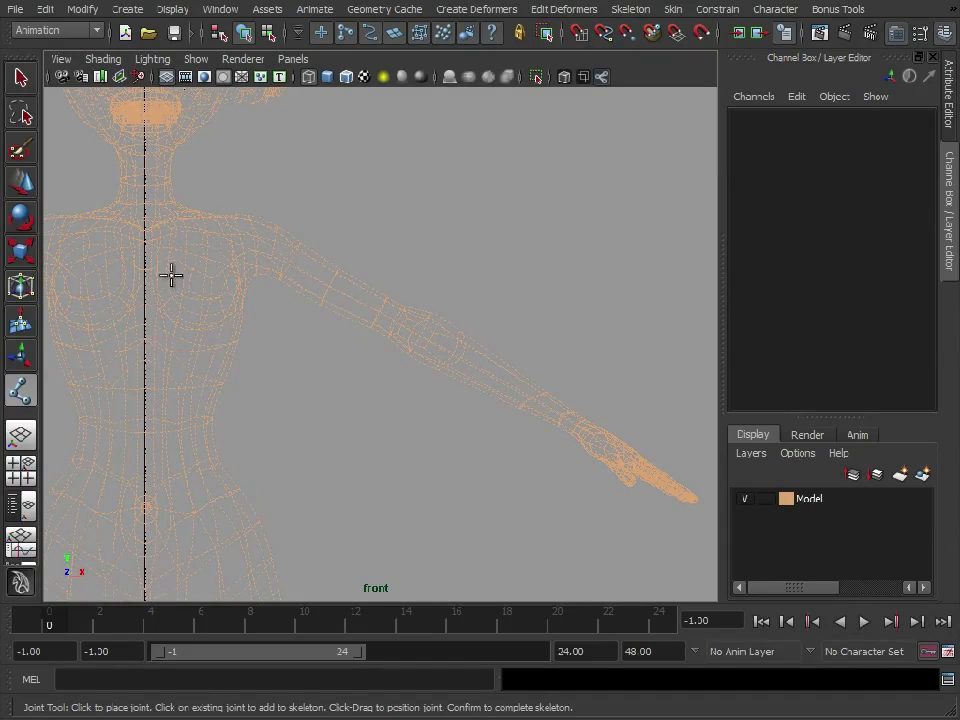
pyautogui.click(256, 246)
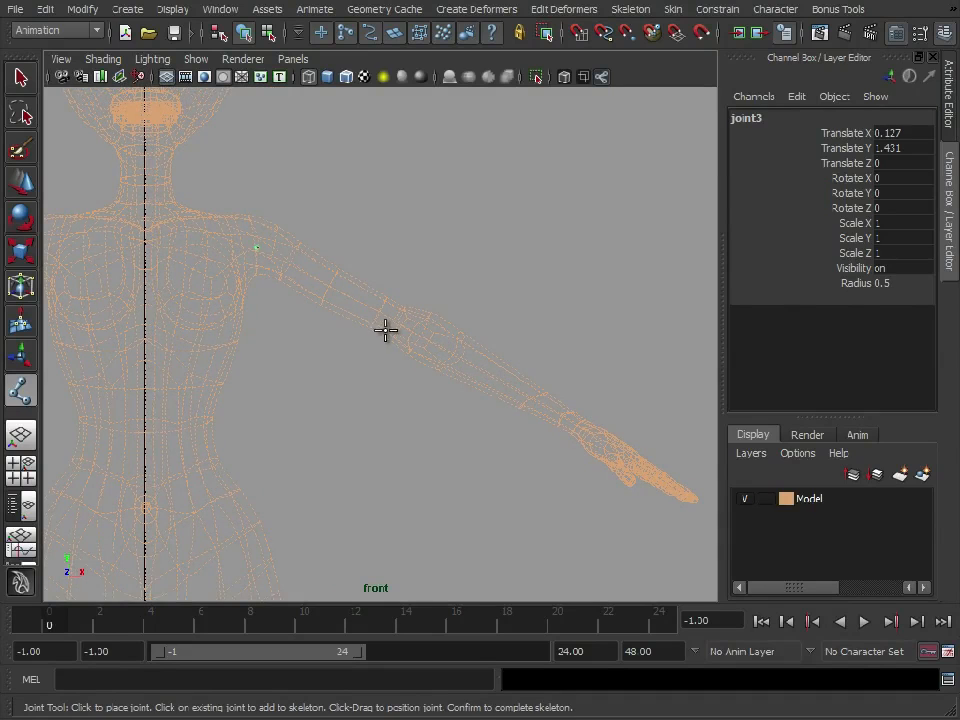
# Extend the left arm chain with mid-upper-arm, elbow, mid-forearm and wrist joints, using successive bone lengths of about 0.095, 0.113, 0.099 and 0.127
pyautogui.keyDown('alt'); pyautogui.moveTo(391, 320); pyautogui.dragTo(216, 304, button='middle'); pyautogui.keyUp('alt')
pyautogui.keyDown('alt'); pyautogui.moveTo(216, 304); pyautogui.dragTo(257, 315, button='right'); pyautogui.keyUp('alt')
pyautogui.keyDown('alt'); pyautogui.moveTo(257, 315); pyautogui.dragTo(293, 313, button='middle'); pyautogui.keyUp('alt')
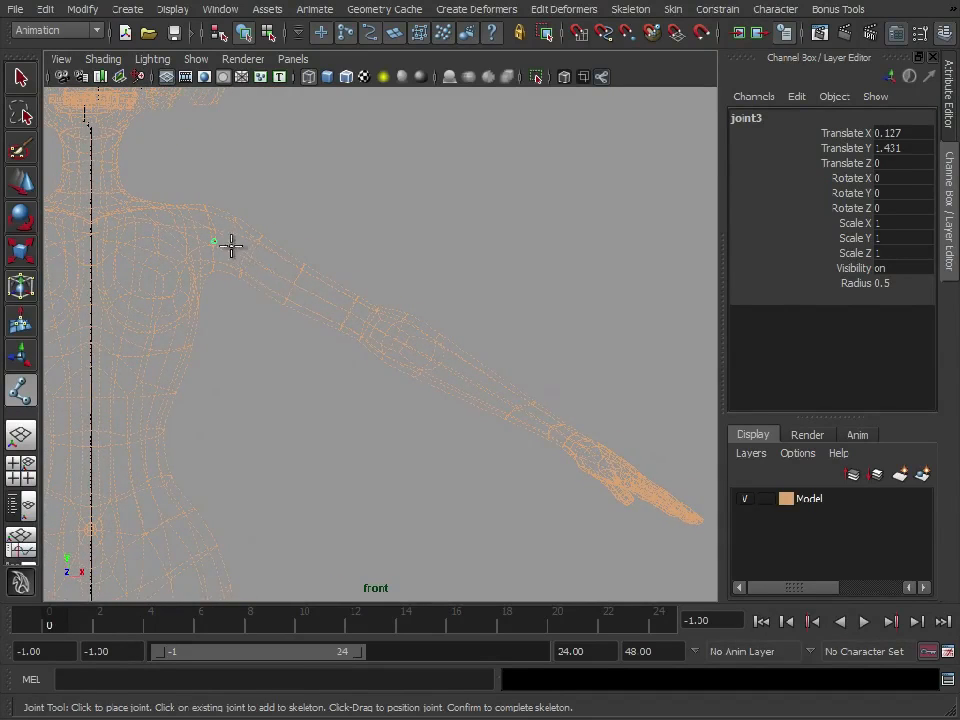
pyautogui.click(295, 284)
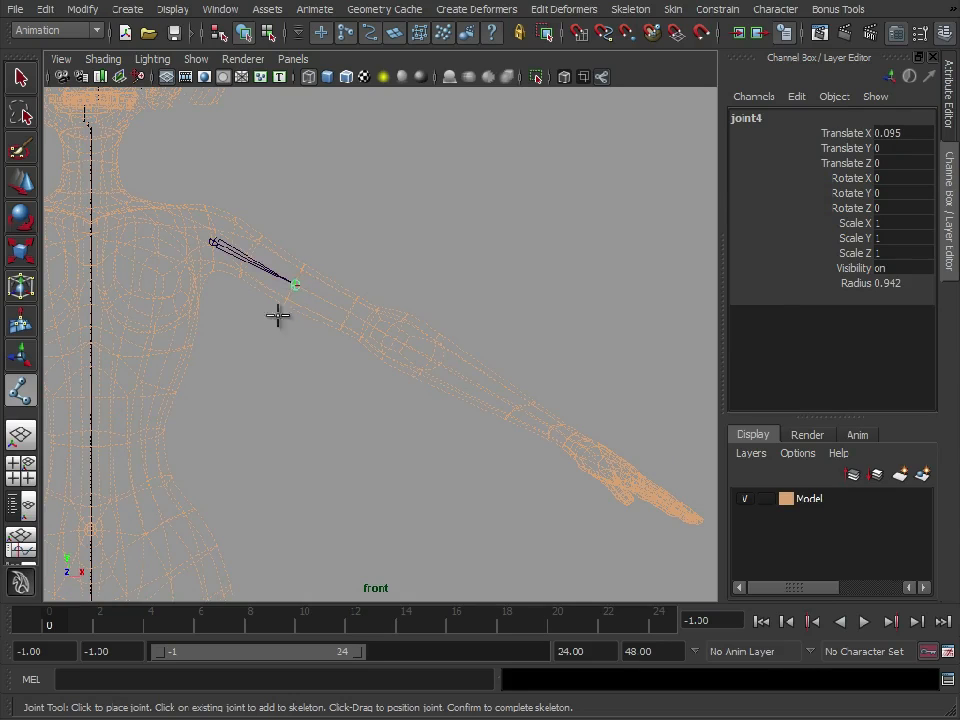
pyautogui.keyDown('alt'); pyautogui.moveTo(276, 315); pyautogui.dragTo(246, 379, button='middle'); pyautogui.keyUp('alt')
pyautogui.keyDown('alt'); pyautogui.moveTo(246, 379); pyautogui.dragTo(270, 371, button='right'); pyautogui.keyUp('alt')
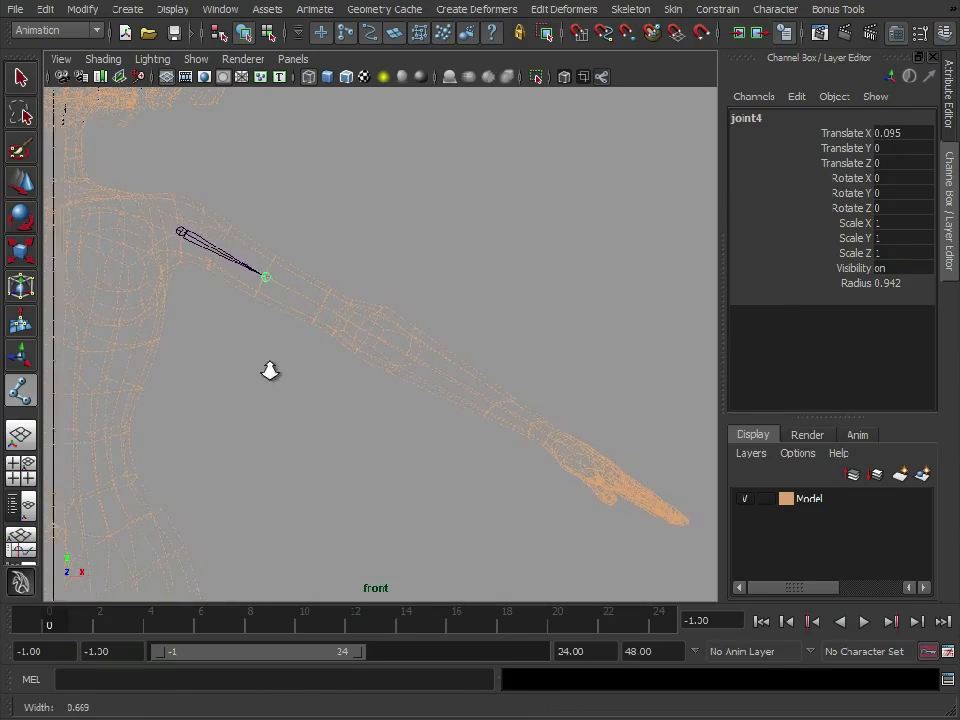
pyautogui.click(364, 330)
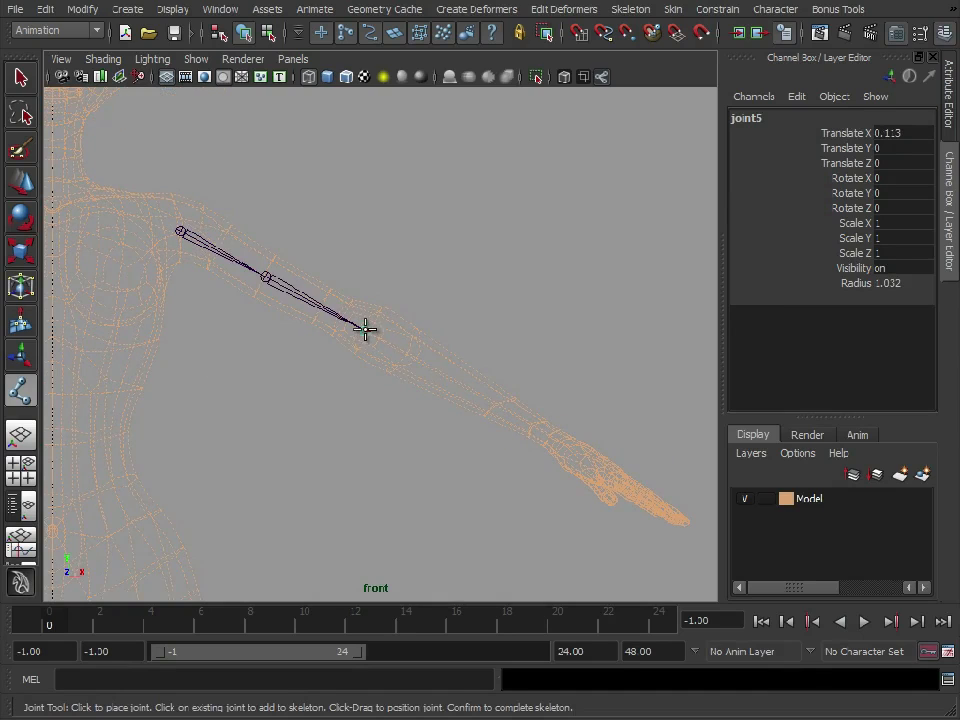
pyautogui.click(452, 378)
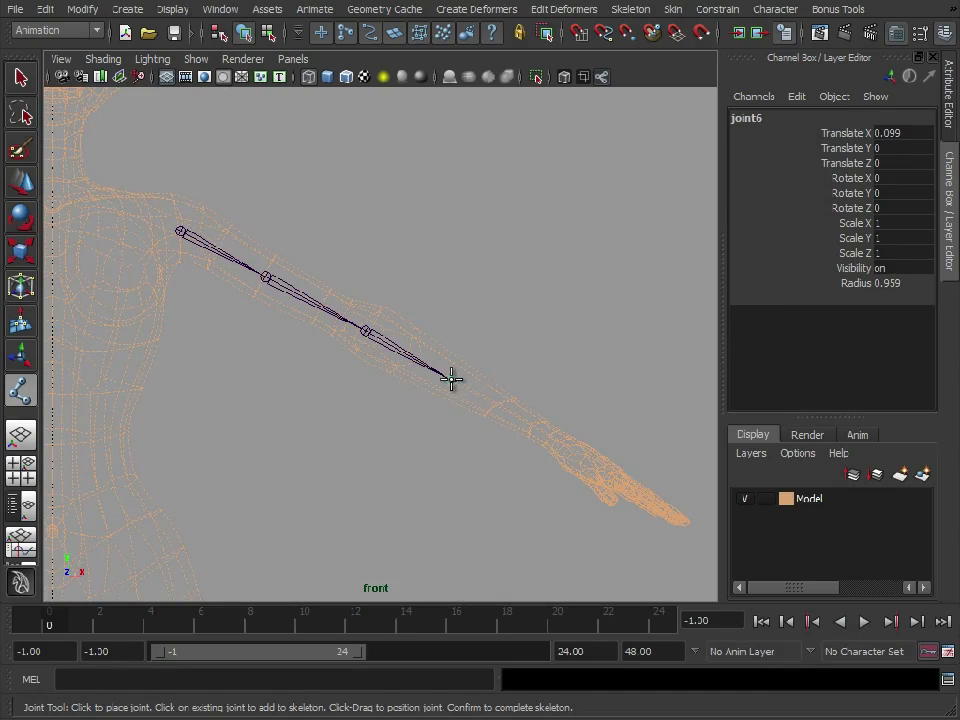
pyautogui.click(561, 446)
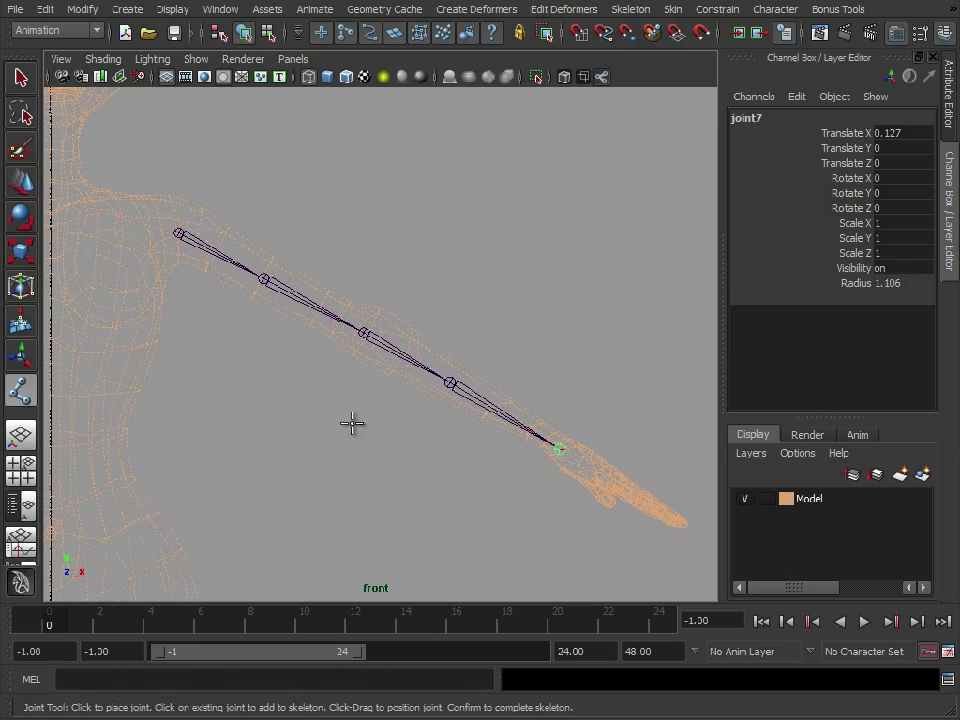
# Complete the arm joint chain, ready its shoulder root joint for moving, and switch from the front view to perspective
pyautogui.press('Return')
pyautogui.press('w')
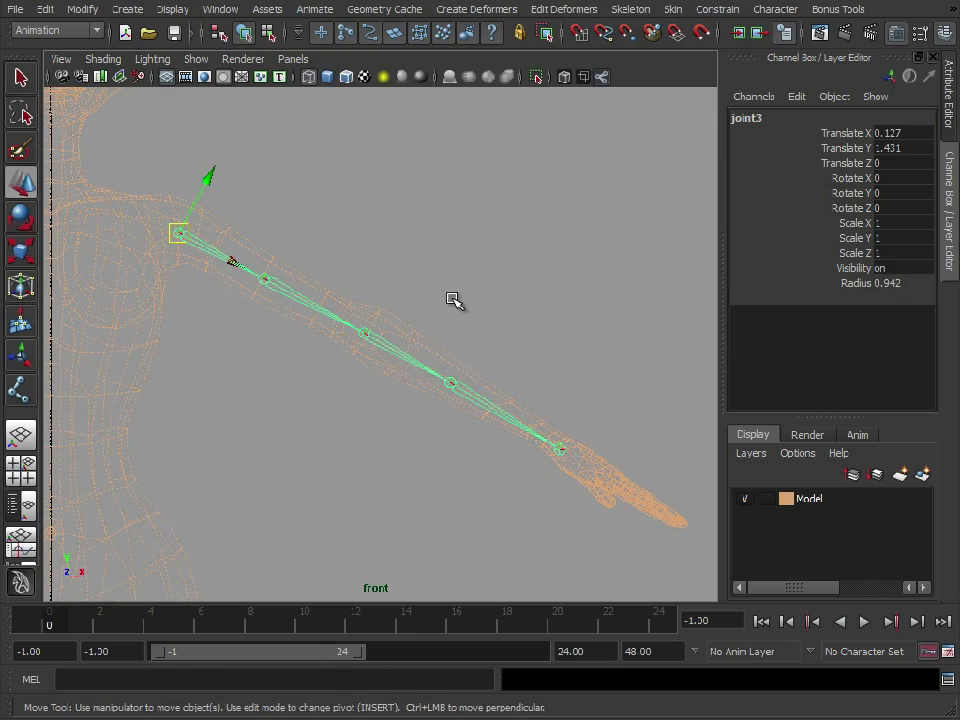
pyautogui.press('space')
pyautogui.press('space')
pyautogui.keyDown('alt'); pyautogui.moveTo(312, 388); pyautogui.dragTo(373, 450, button='middle'); pyautogui.keyUp('alt')
pyautogui.keyDown('alt'); pyautogui.moveTo(373, 450); pyautogui.dragTo(536, 422, button='right'); pyautogui.keyUp('alt')
pyautogui.keyDown('alt'); pyautogui.moveTo(536, 422); pyautogui.dragTo(430, 415); pyautogui.keyUp('alt')
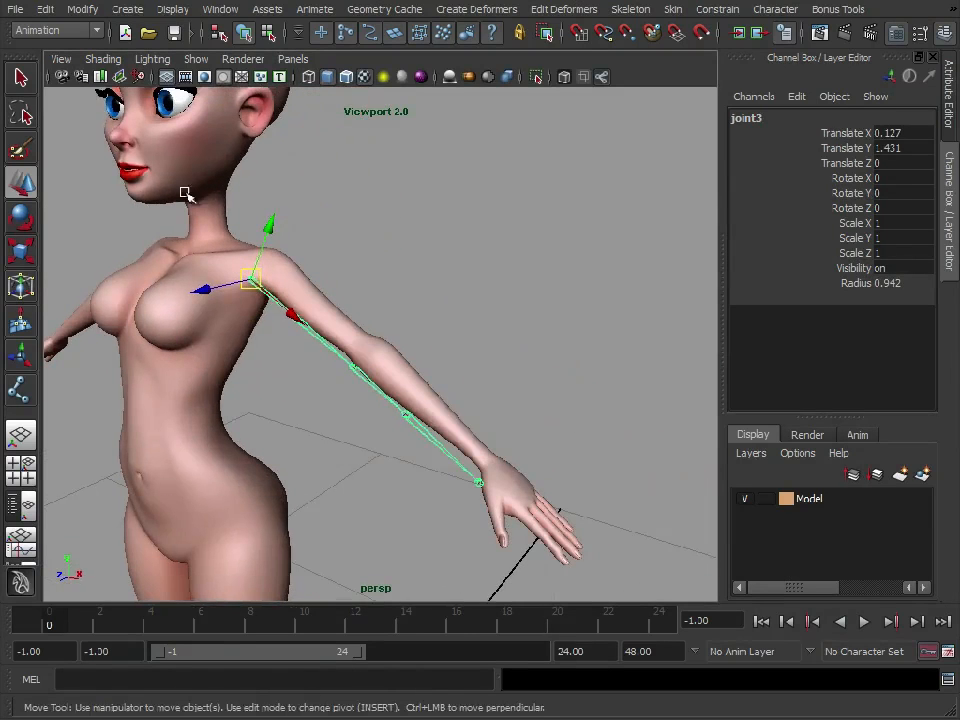
# Move the shoulder joint backward in depth to about Z -0.056 so the chain lies inside the arm
pyautogui.click(103, 59)
pyautogui.click(381, 272)
pyautogui.keyDown('alt'); pyautogui.moveTo(381, 272); pyautogui.dragTo(332, 330); pyautogui.keyUp('alt')
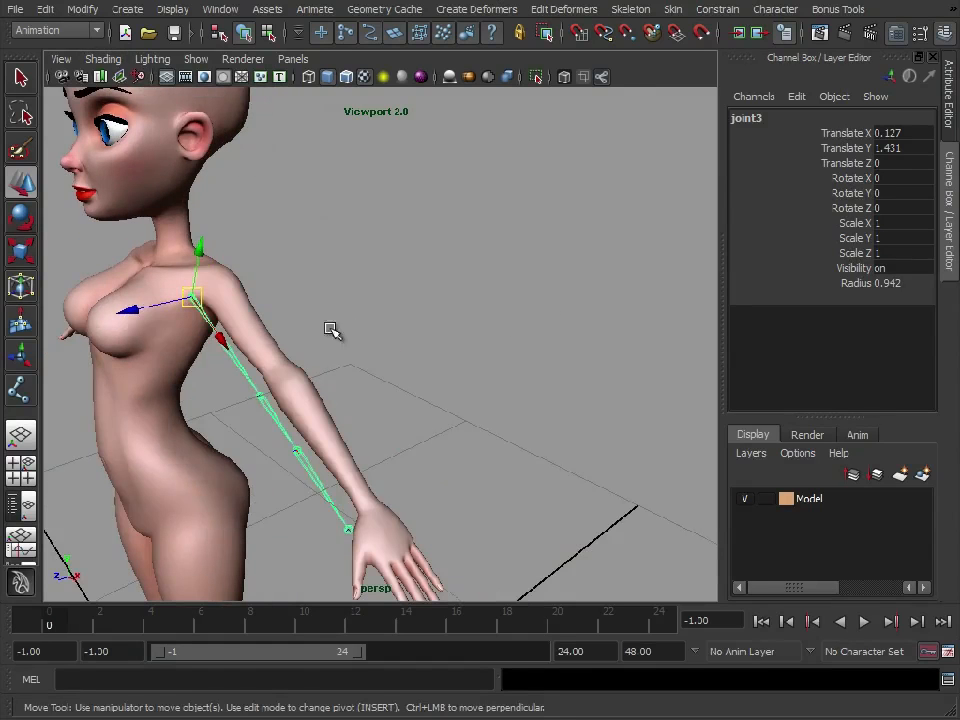
pyautogui.moveTo(130, 309); pyautogui.dragTo(165, 310)
pyautogui.keyDown('alt'); pyautogui.moveTo(350, 330); pyautogui.dragTo(525, 356); pyautogui.keyUp('alt')
pyautogui.keyDown('alt'); pyautogui.moveTo(462, 324); pyautogui.dragTo(435, 369, button='middle'); pyautogui.keyUp('alt')
pyautogui.keyDown('alt'); pyautogui.moveTo(435, 369); pyautogui.dragTo(500, 366, button='right'); pyautogui.keyUp('alt')
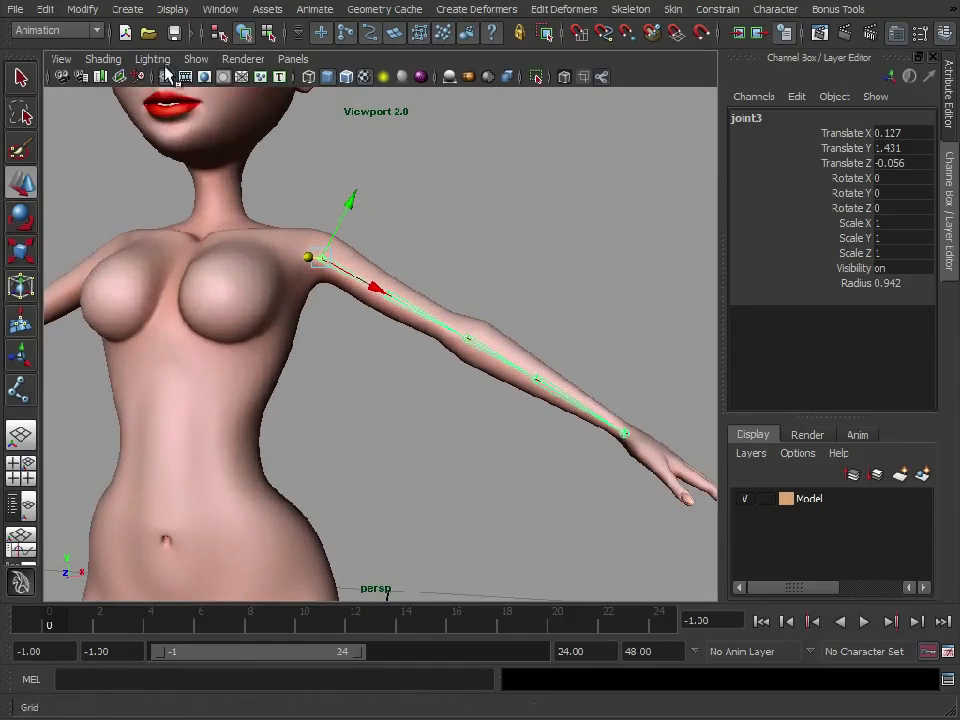
# Enable wireframe on shaded in the perspective view and examine how the joint chain fits inside the arm
pyautogui.click(106, 60)
pyautogui.click(113, 177)
pyautogui.keyDown('alt'); pyautogui.moveTo(394, 332); pyautogui.dragTo(305, 342); pyautogui.keyUp('alt')
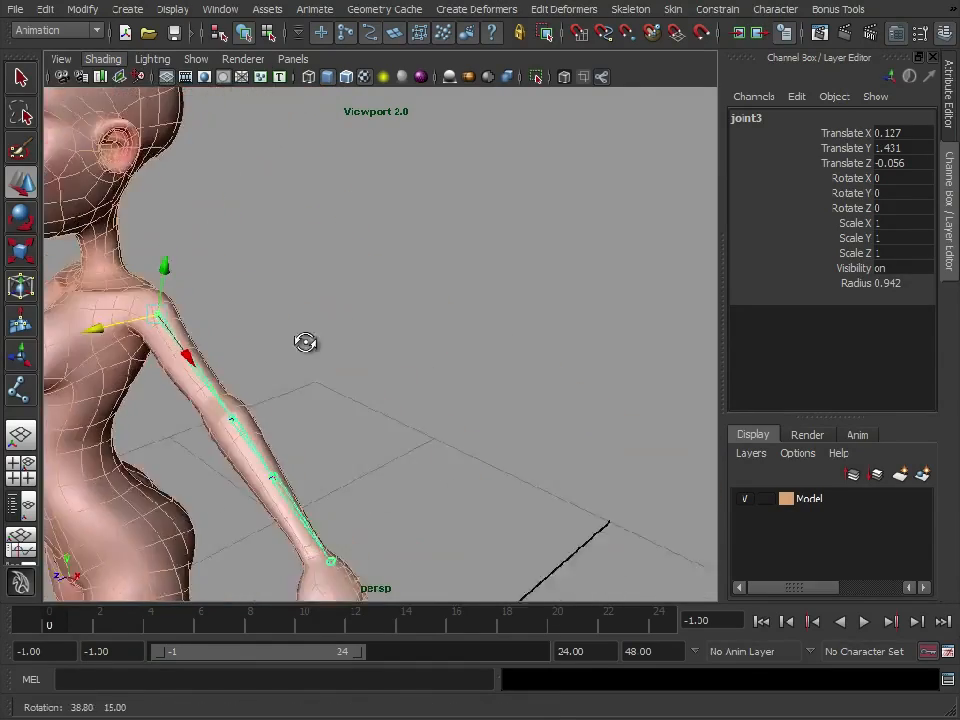
pyautogui.keyDown('alt'); pyautogui.moveTo(305, 342); pyautogui.dragTo(260, 340, button='right'); pyautogui.keyUp('alt')
pyautogui.keyDown('alt'); pyautogui.moveTo(260, 340); pyautogui.dragTo(497, 294); pyautogui.keyUp('alt')
pyautogui.keyDown('alt'); pyautogui.moveTo(497, 294); pyautogui.dragTo(387, 325, button='middle'); pyautogui.keyUp('alt')
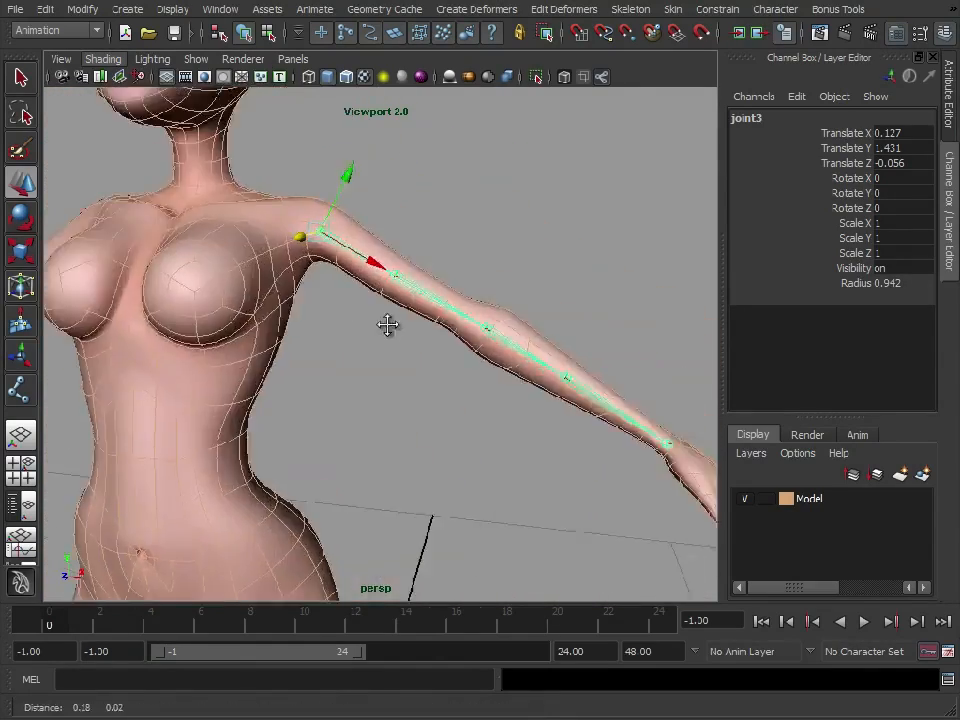
pyautogui.keyDown('alt'); pyautogui.moveTo(387, 325); pyautogui.dragTo(463, 324, button='right'); pyautogui.keyUp('alt')
pyautogui.keyDown('alt'); pyautogui.moveTo(463, 324); pyautogui.dragTo(408, 374, button='middle'); pyautogui.keyUp('alt')
pyautogui.keyDown('alt'); pyautogui.moveTo(408, 374); pyautogui.dragTo(340, 368, button='right'); pyautogui.keyUp('alt')
pyautogui.keyDown('alt'); pyautogui.moveTo(394, 349); pyautogui.dragTo(374, 329, button='middle'); pyautogui.keyUp('alt')
pyautogui.keyDown('alt'); pyautogui.moveTo(374, 329); pyautogui.dragTo(462, 326, button='right'); pyautogui.keyUp('alt')
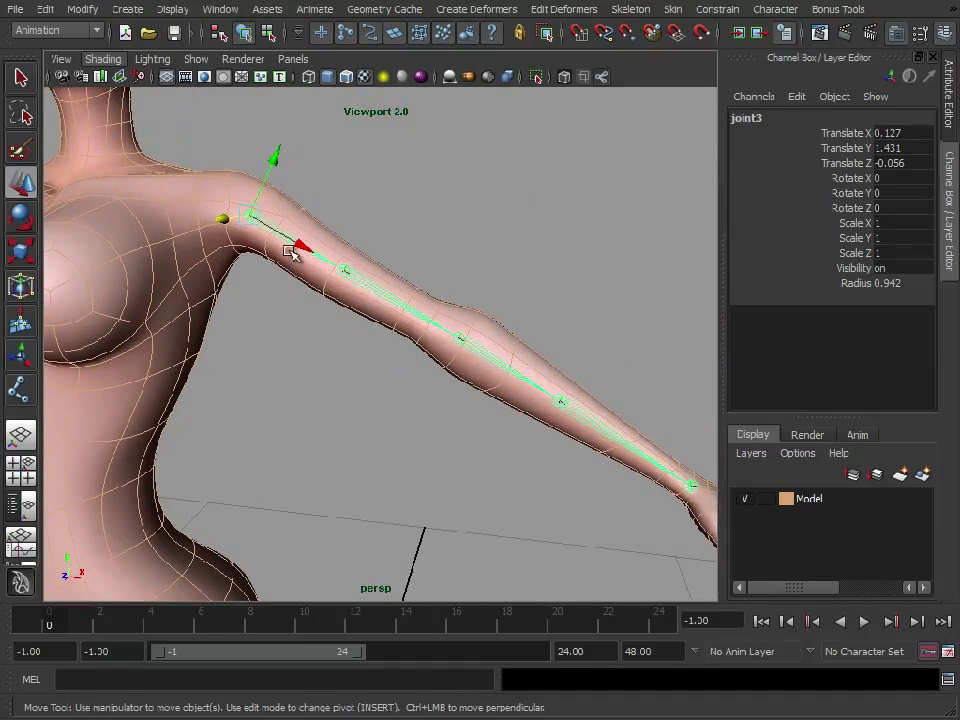
# Select the mid-upper-arm joint and the elbow joint in turn to check their placement against the mesh
pyautogui.click(349, 274)
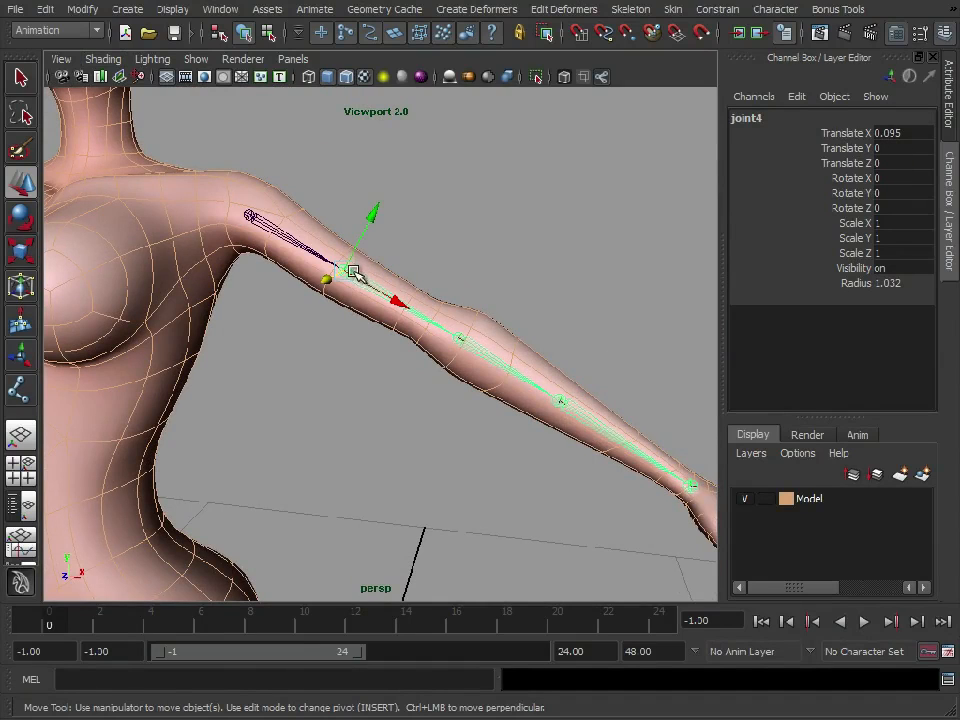
pyautogui.keyDown('alt'); pyautogui.moveTo(452, 293); pyautogui.dragTo(458, 284); pyautogui.keyUp('alt')
pyautogui.scroll(3, 385, 246)
pyautogui.keyDown('alt'); pyautogui.moveTo(596, 349); pyautogui.dragTo(521, 349, button='middle'); pyautogui.keyUp('alt')
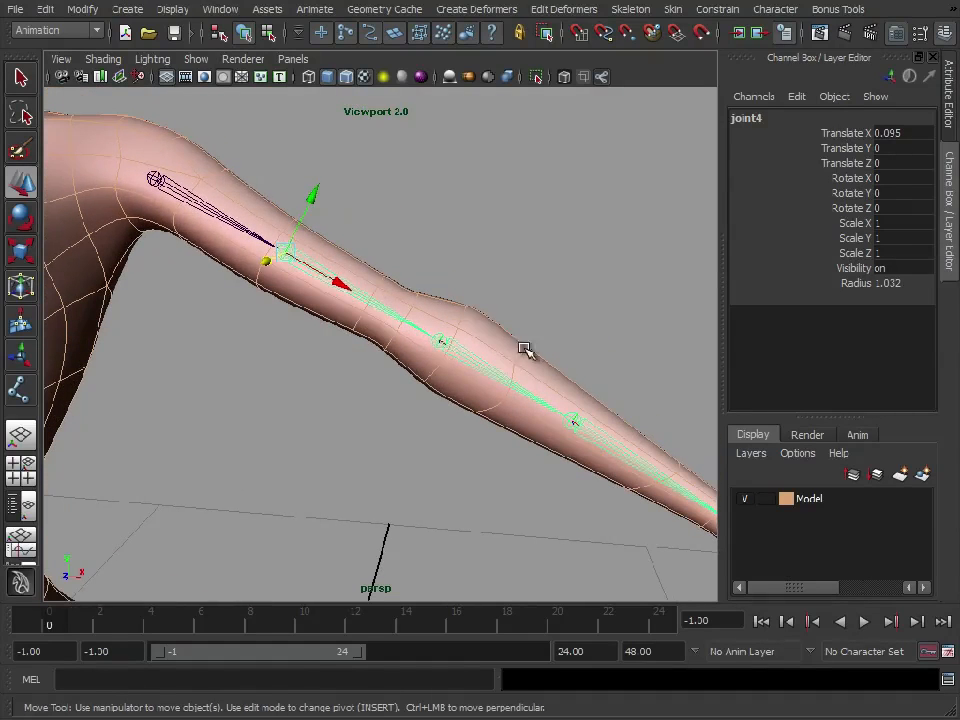
pyautogui.click(467, 355)
pyautogui.keyDown('alt'); pyautogui.moveTo(530, 367); pyautogui.dragTo(493, 349, button='right'); pyautogui.keyUp('alt')
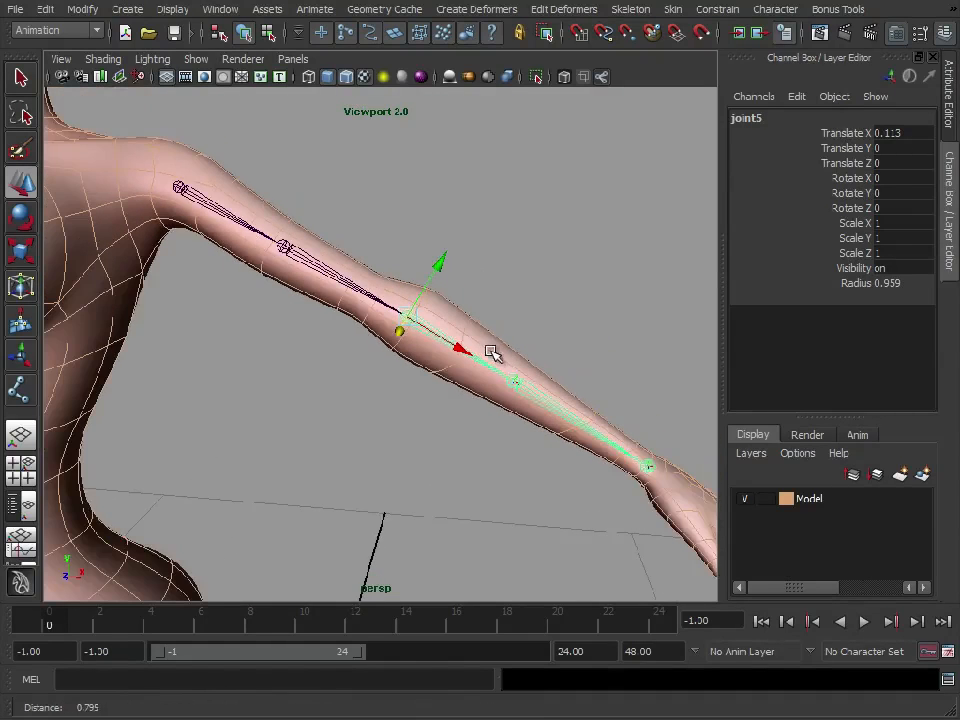
# Try rotating the shoulder joint about 16.3 degrees around X in the front view, and undo the rotation
pyautogui.press('space')
pyautogui.press('space')
pyautogui.keyDown('alt'); pyautogui.moveTo(300, 454); pyautogui.dragTo(572, 404, button='right'); pyautogui.keyUp('alt')
pyautogui.keyDown('alt'); pyautogui.moveTo(572, 404); pyautogui.dragTo(466, 396, button='middle'); pyautogui.keyUp('alt')
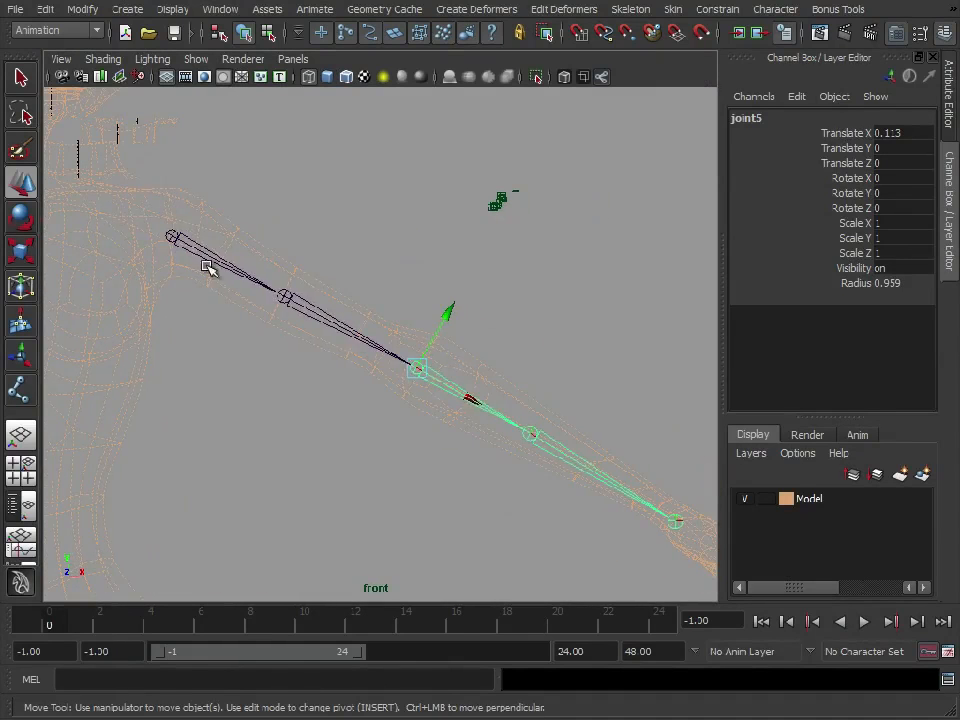
pyautogui.click(175, 238)
pyautogui.press('e')
pyautogui.moveTo(190, 204); pyautogui.dragTo(175, 224)
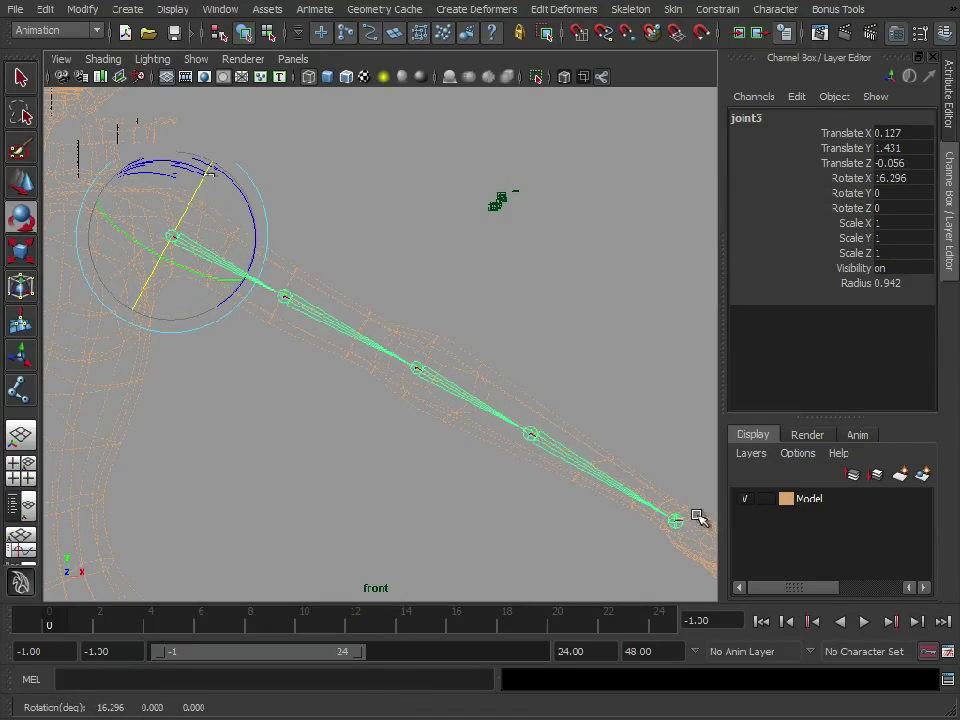
pyautogui.hotkey('ctrl', 'z')
# Inspect the elbow, mid-forearm, wrist and mid-upper-arm joints by selecting each one in the front view
pyautogui.click(433, 376)
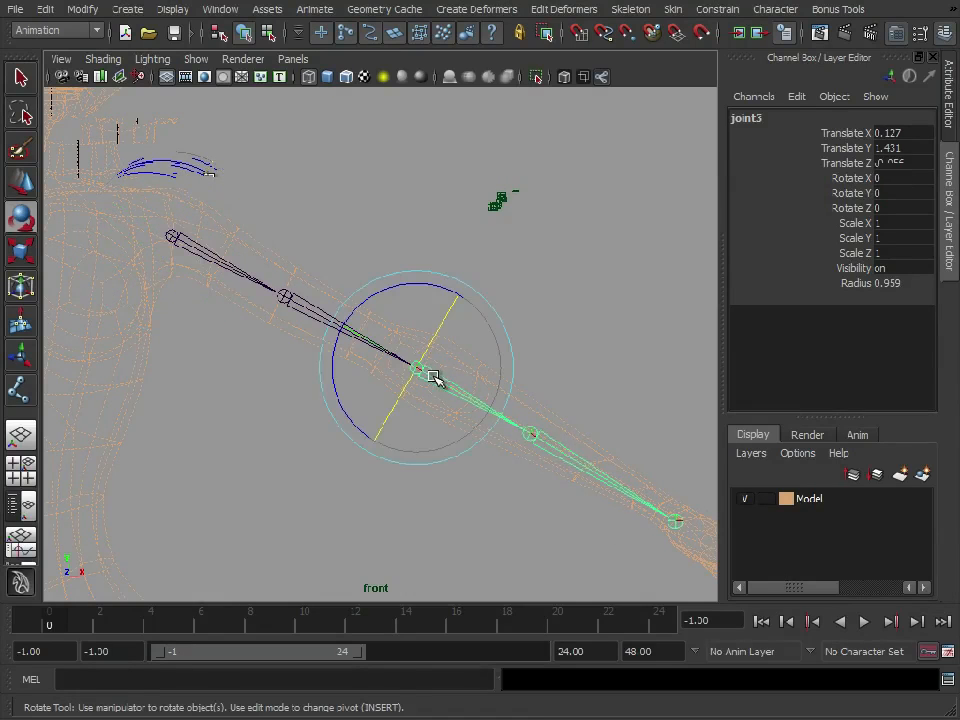
pyautogui.click(563, 450)
pyautogui.click(676, 522)
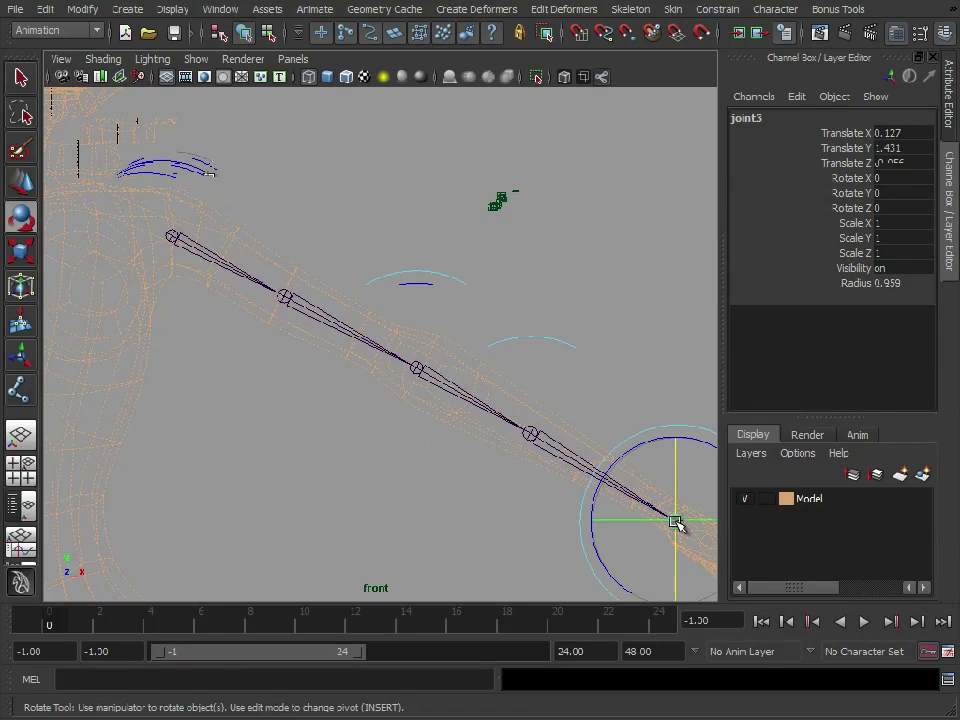
pyautogui.keyDown('alt'); pyautogui.moveTo(435, 328); pyautogui.dragTo(388, 294, button='middle'); pyautogui.keyUp('alt')
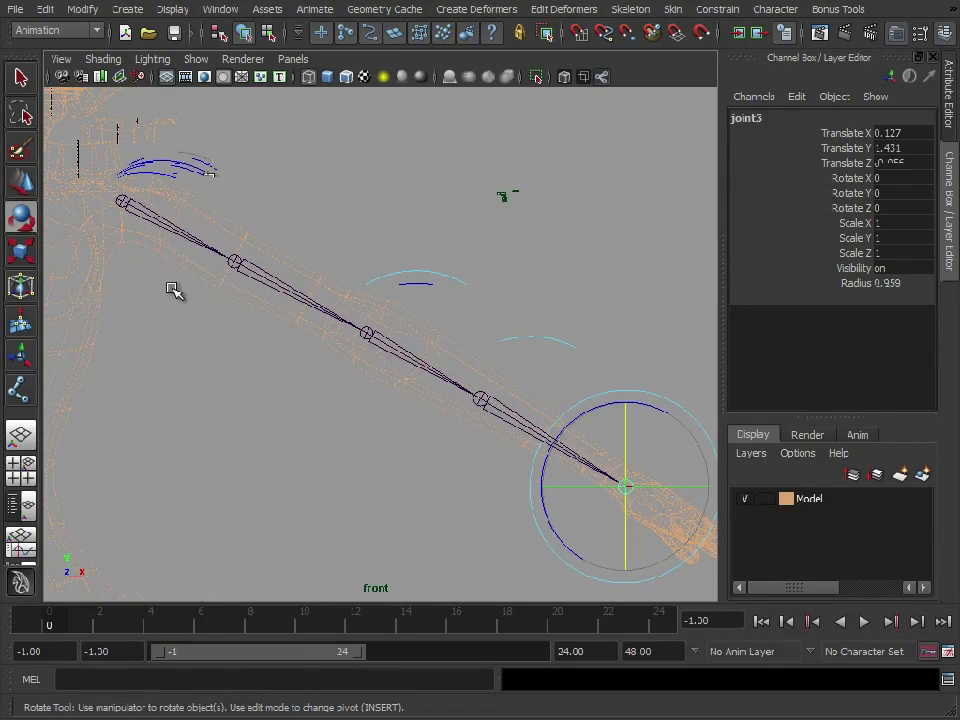
pyautogui.click(293, 286)
pyautogui.keyDown('alt'); pyautogui.moveTo(216, 300); pyautogui.dragTo(255, 315, button='middle'); pyautogui.keyUp('alt')
pyautogui.keyDown('alt'); pyautogui.moveTo(255, 315); pyautogui.dragTo(298, 300, button='right'); pyautogui.keyUp('alt')
pyautogui.press('w')
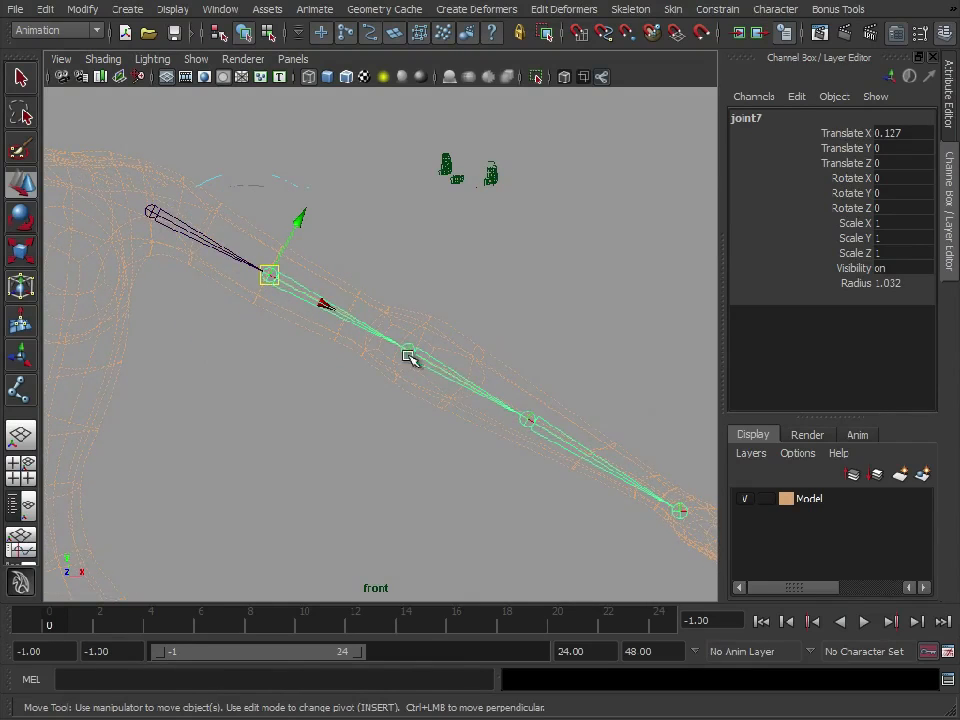
# Try twisting the whole arm from the shoulder joint in the front view, and undo the test changes
pyautogui.click(158, 211)
pyautogui.press('e')
pyautogui.moveTo(163, 189); pyautogui.dragTo(280, 305)
pyautogui.hotkey('ctrl', 'z')
pyautogui.hotkey('ctrl', 'z')
pyautogui.hotkey('ctrl', 'z')
pyautogui.hotkey('ctrl', 'z')
pyautogui.hotkey('ctrl', 'z')
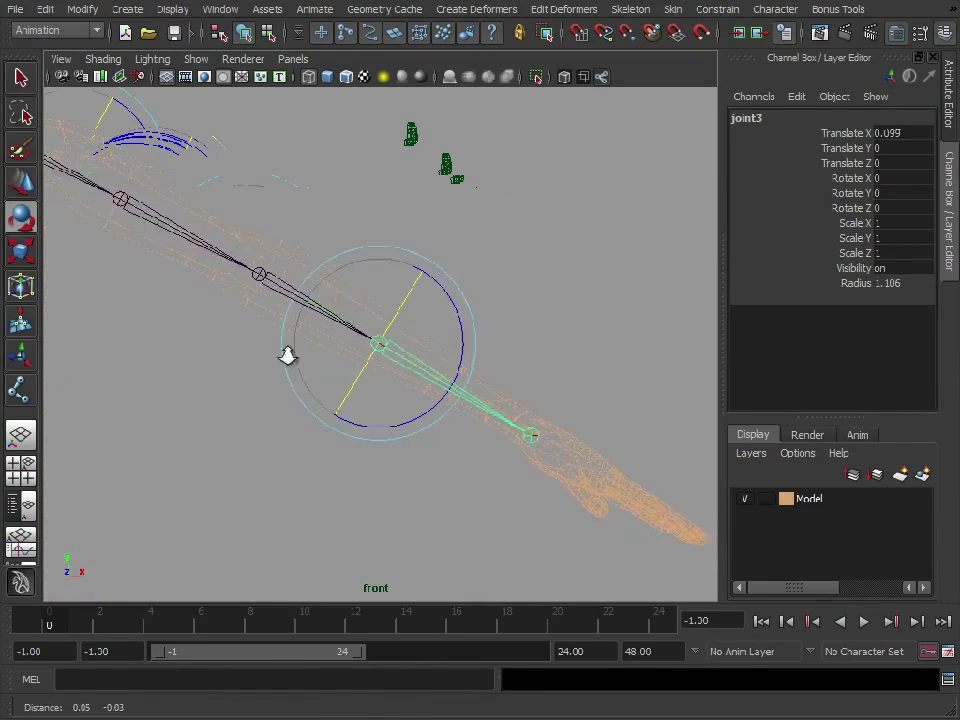
# Nudge the mid-forearm joint to about Translate Y 0.001 and the wrist joint to about Translate X 0.126, Y 0.002
pyautogui.press('w')
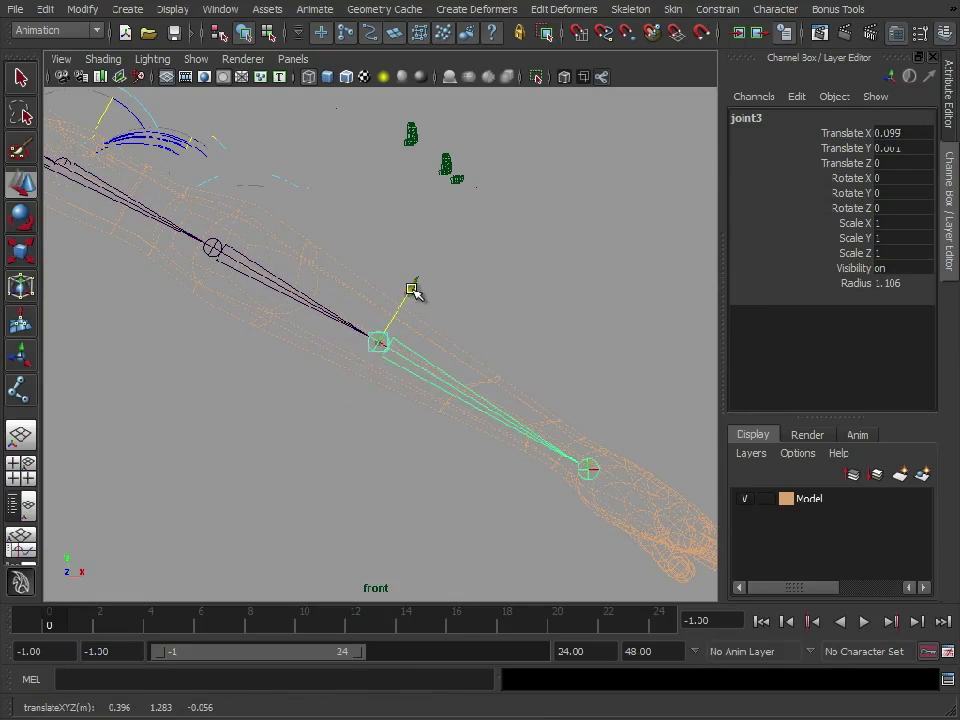
pyautogui.click(590, 472)
pyautogui.click(590, 471)
pyautogui.moveTo(587, 473); pyautogui.dragTo(592, 468)
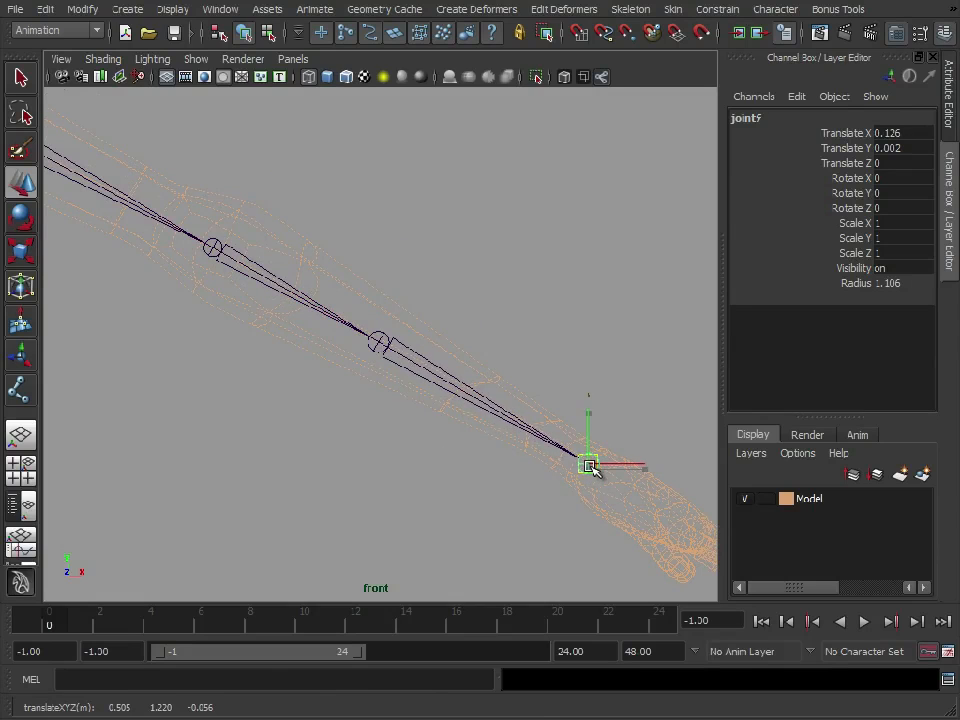
# Try twisting the elbow joint to about Rotate X -5.475, and set its Rotate X back to 0
pyautogui.click(213, 247)
pyautogui.press('e')
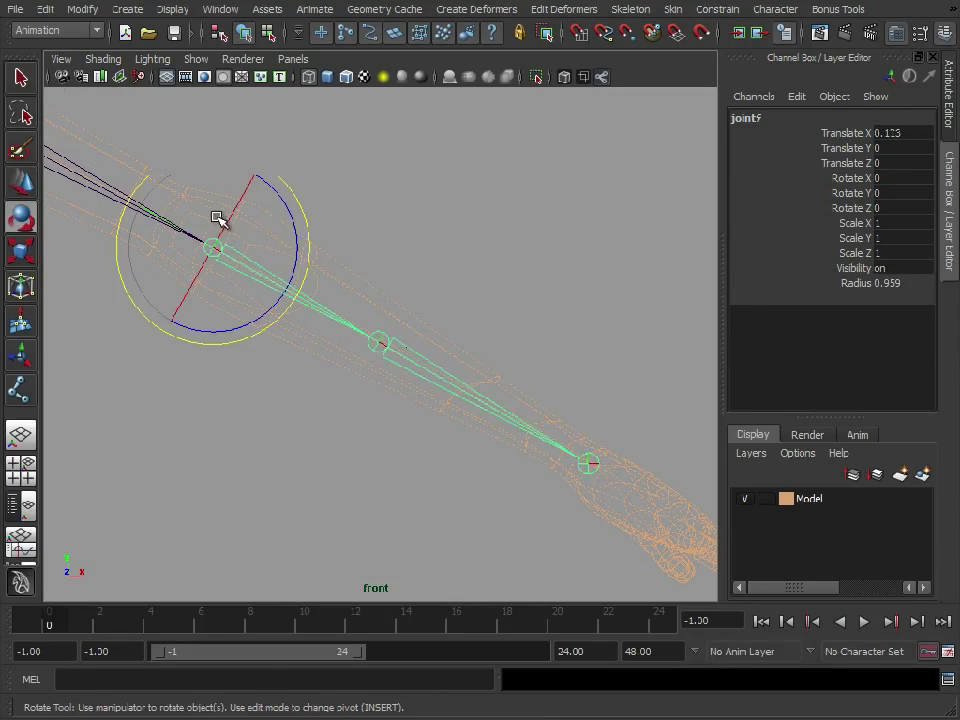
pyautogui.moveTo(228, 211)
pyautogui.mouseDown()
pyautogui.moveTo(221, 229)
pyautogui.moveTo(223, 189)
pyautogui.moveTo(216, 198)
pyautogui.mouseUp()
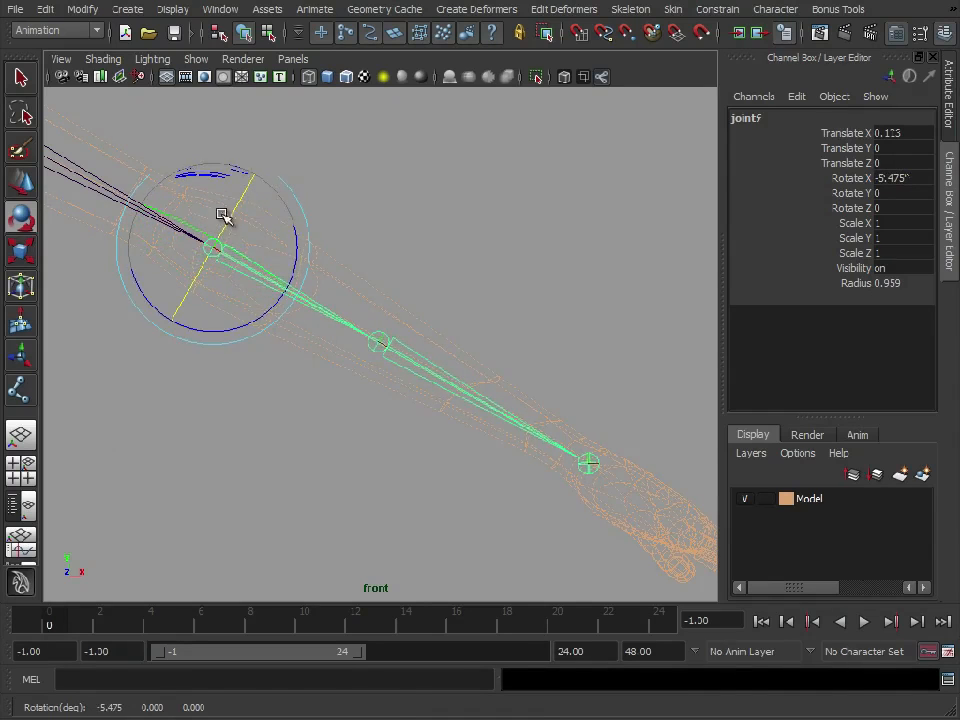
pyautogui.press('w')
pyautogui.doubleClick(899, 178)
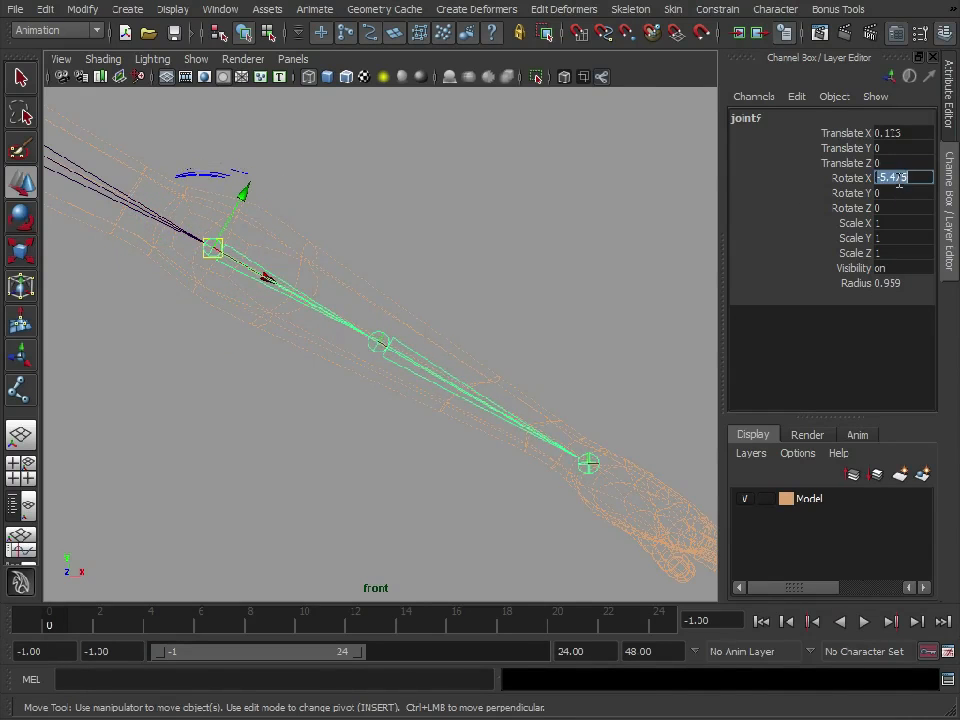
pyautogui.write('0')
pyautogui.press('Return')
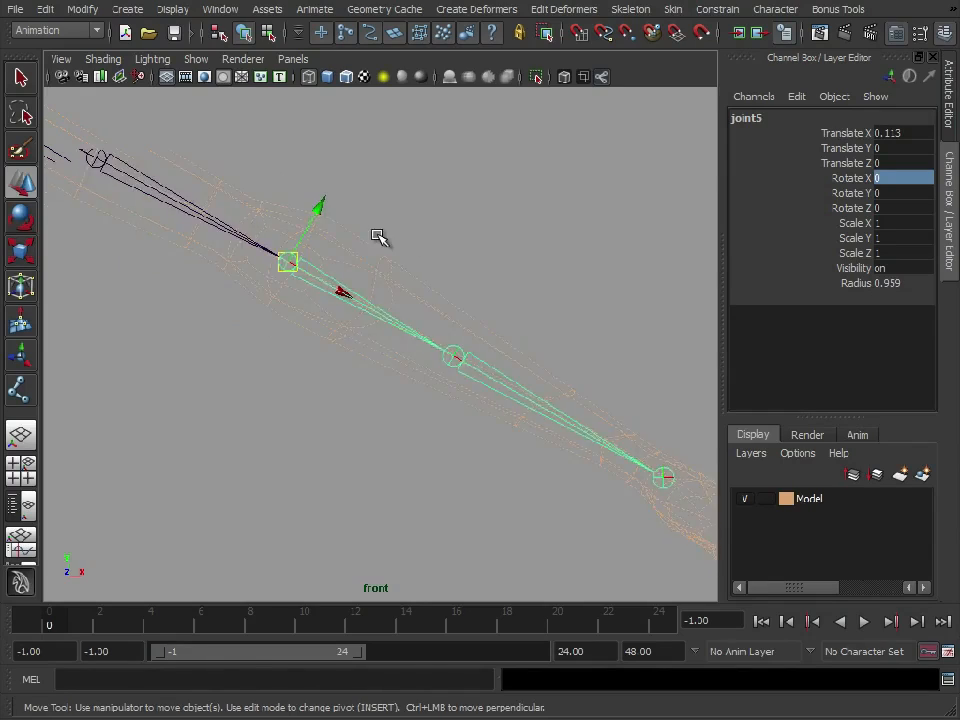
# Try rotating the shoulder joint about -8.7 degrees around X in the perspective view, and undo the rotation
pyautogui.press('space')
pyautogui.press('space')
pyautogui.keyDown('alt'); pyautogui.moveTo(475, 322); pyautogui.dragTo(426, 322); pyautogui.keyUp('alt')
pyautogui.keyDown('alt'); pyautogui.moveTo(426, 322); pyautogui.dragTo(386, 274, button='middle'); pyautogui.keyUp('alt')
pyautogui.keyDown('alt'); pyautogui.moveTo(386, 274); pyautogui.dragTo(278, 296, button='right'); pyautogui.keyUp('alt')
pyautogui.keyDown('alt'); pyautogui.moveTo(278, 296); pyautogui.dragTo(352, 286, button='middle'); pyautogui.keyUp('alt')
pyautogui.click(280, 238)
pyautogui.keyDown('alt'); pyautogui.moveTo(272, 283); pyautogui.dragTo(307, 313, button='middle'); pyautogui.keyUp('alt')
pyautogui.keyDown('alt'); pyautogui.moveTo(307, 313); pyautogui.dragTo(319, 313, button='right'); pyautogui.keyUp('alt')
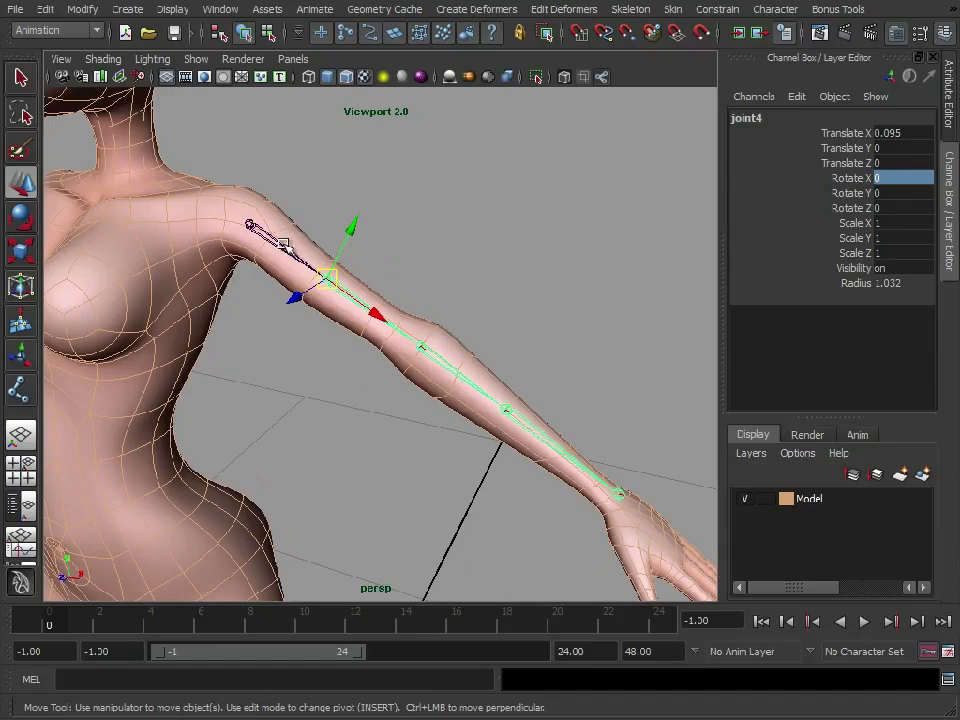
pyautogui.click(281, 246)
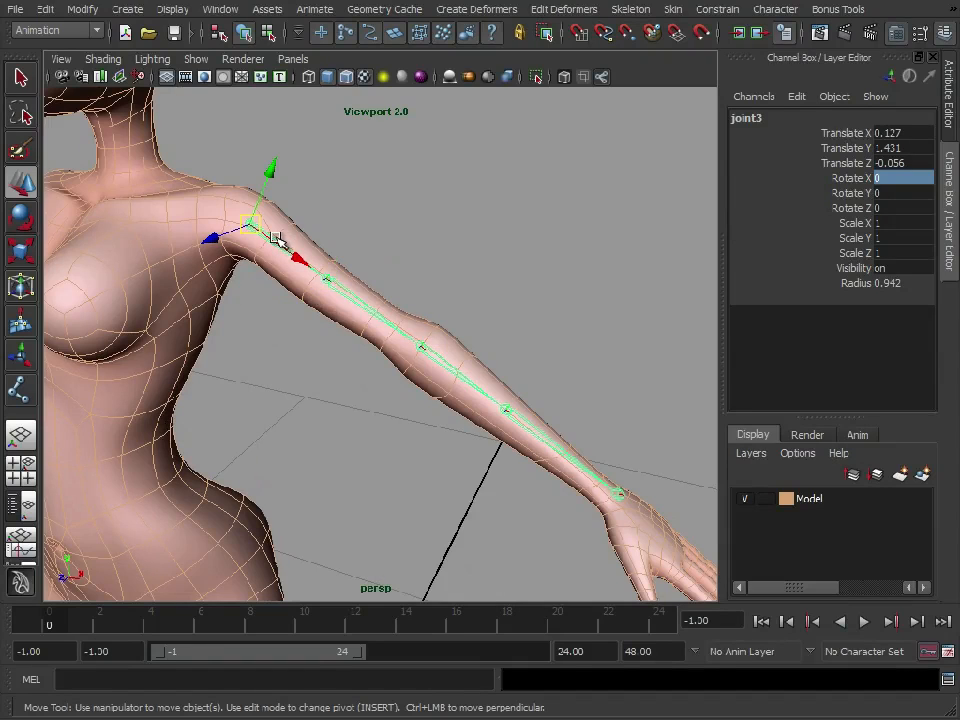
pyautogui.press('e')
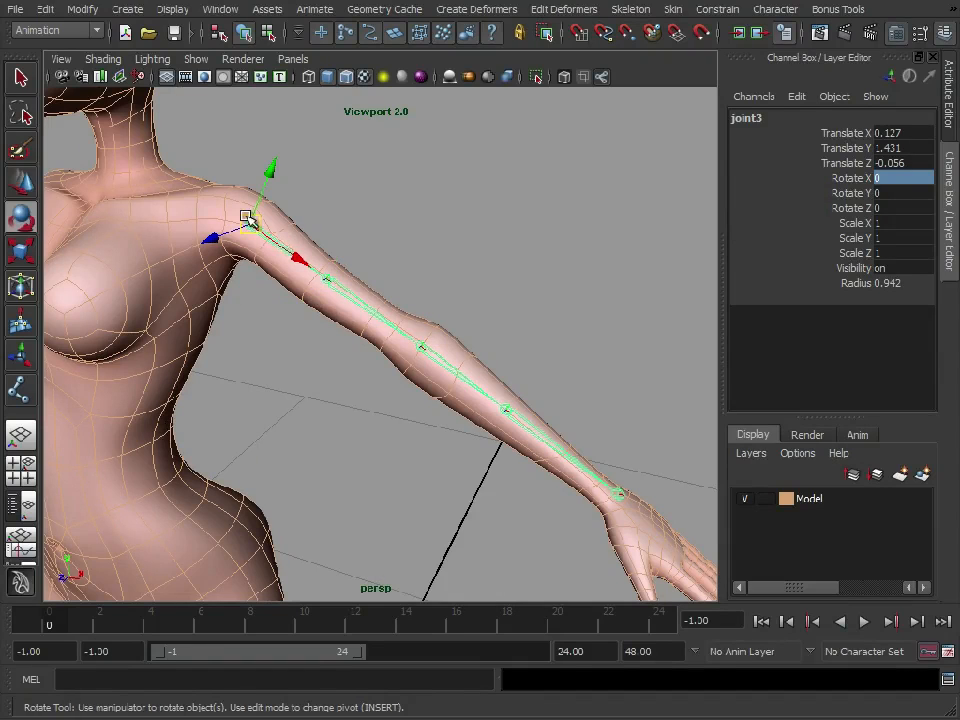
pyautogui.moveTo(250, 170); pyautogui.dragTo(257, 249)
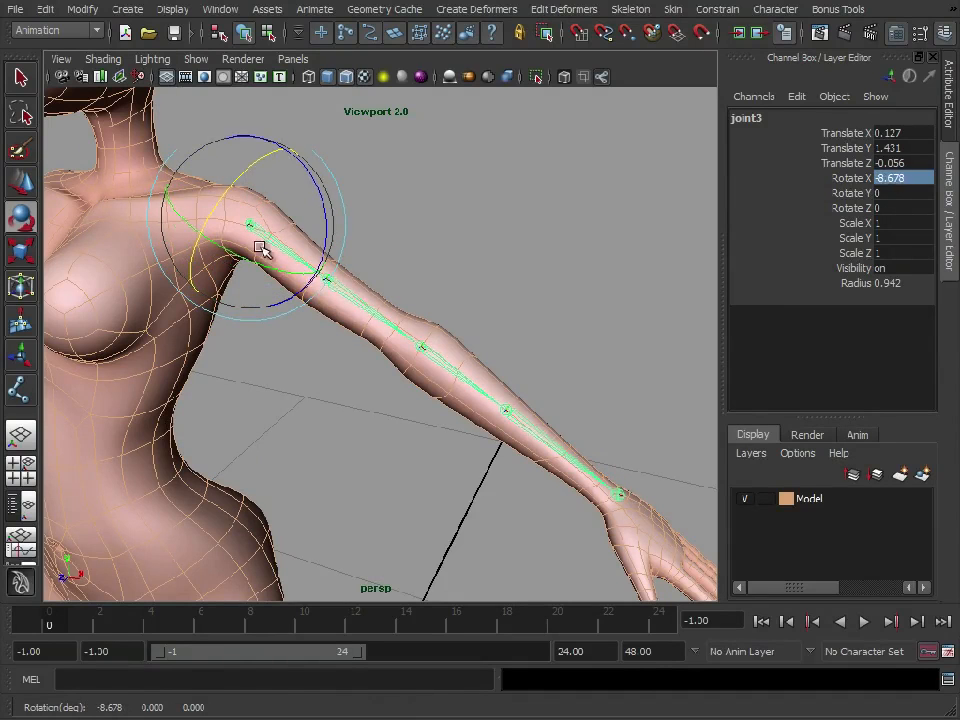
pyautogui.hotkey('ctrl', 'z')
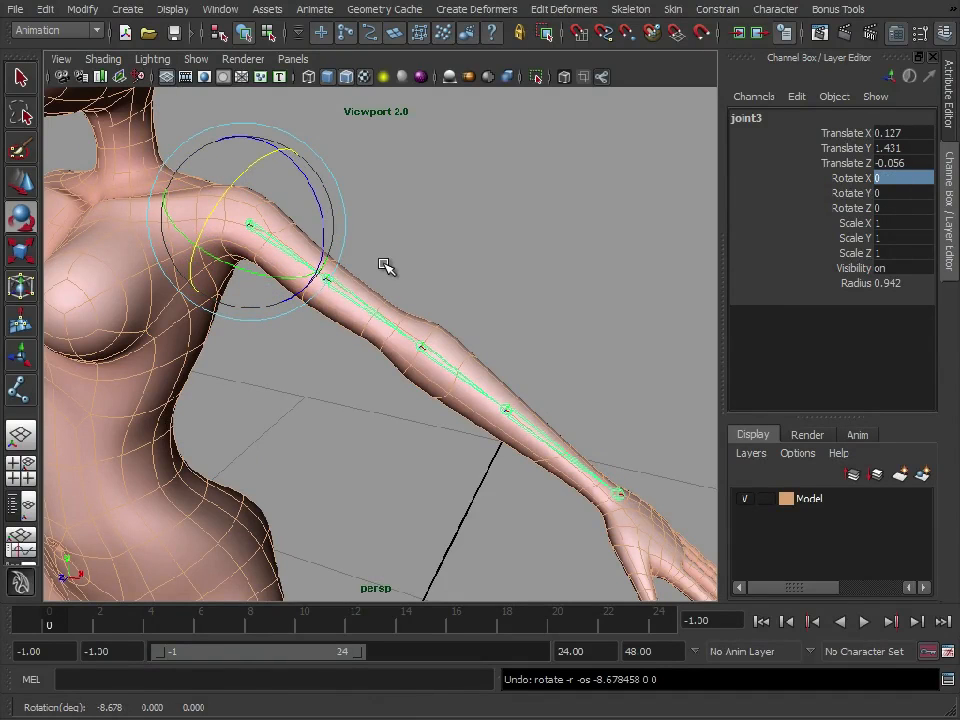
# Try twisting the mid-upper-arm joint about 36 degrees around X, and undo the rotation
pyautogui.click(370, 314)
pyautogui.moveTo(321, 249); pyautogui.dragTo(309, 298)
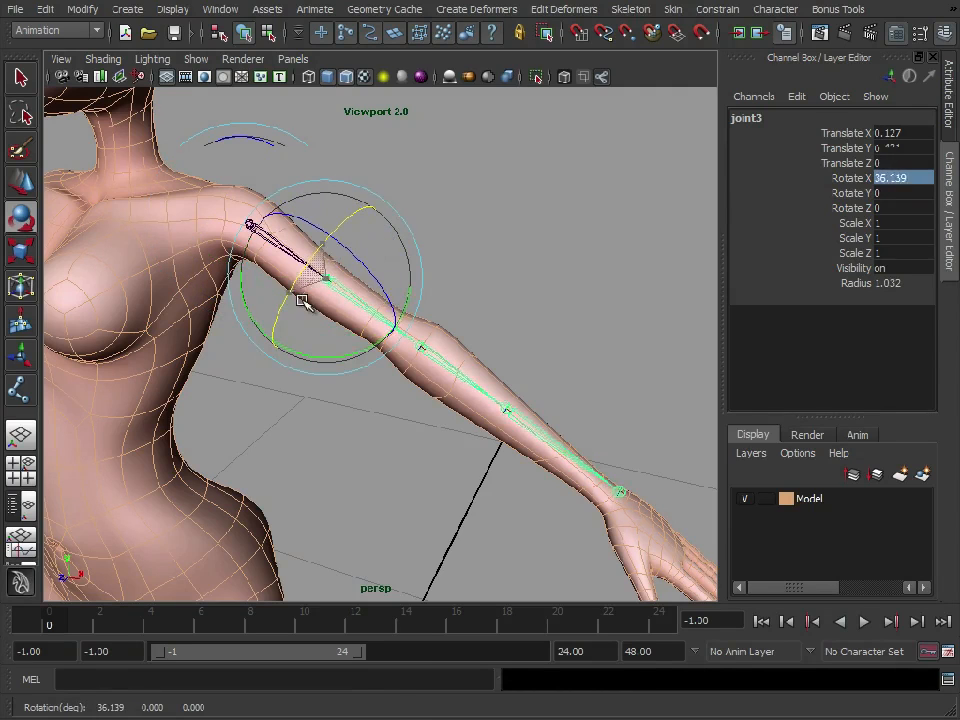
pyautogui.hotkey('ctrl', 'z')
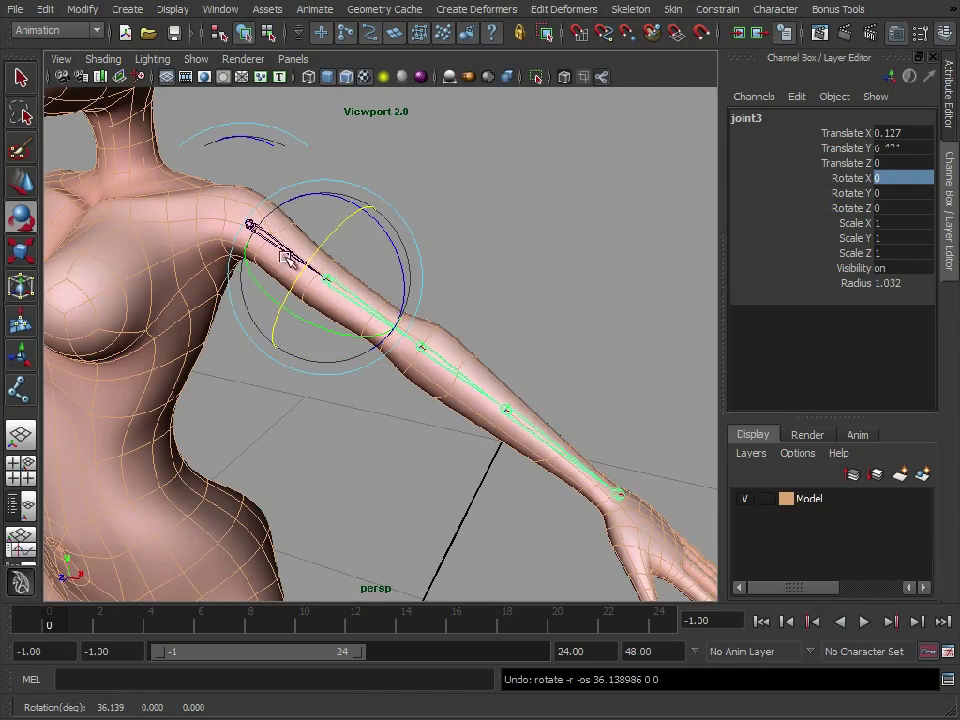
# Try a small shoulder joint twist of about 3.9 degrees around X, undo it, and clear the joint selection
pyautogui.click(281, 144)
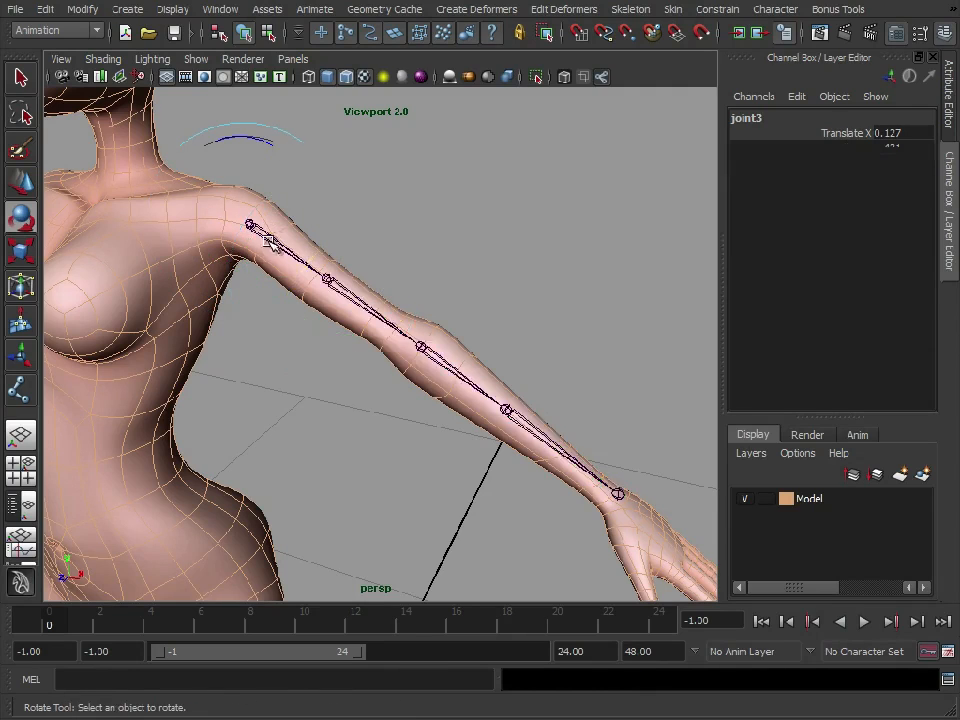
pyautogui.click(330, 286)
pyautogui.moveTo(236, 176)
pyautogui.mouseDown()
pyautogui.moveTo(197, 231)
pyautogui.moveTo(281, 144)
pyautogui.moveTo(204, 206)
pyautogui.moveTo(242, 184)
pyautogui.mouseUp()
pyautogui.hotkey('ctrl', 'z')
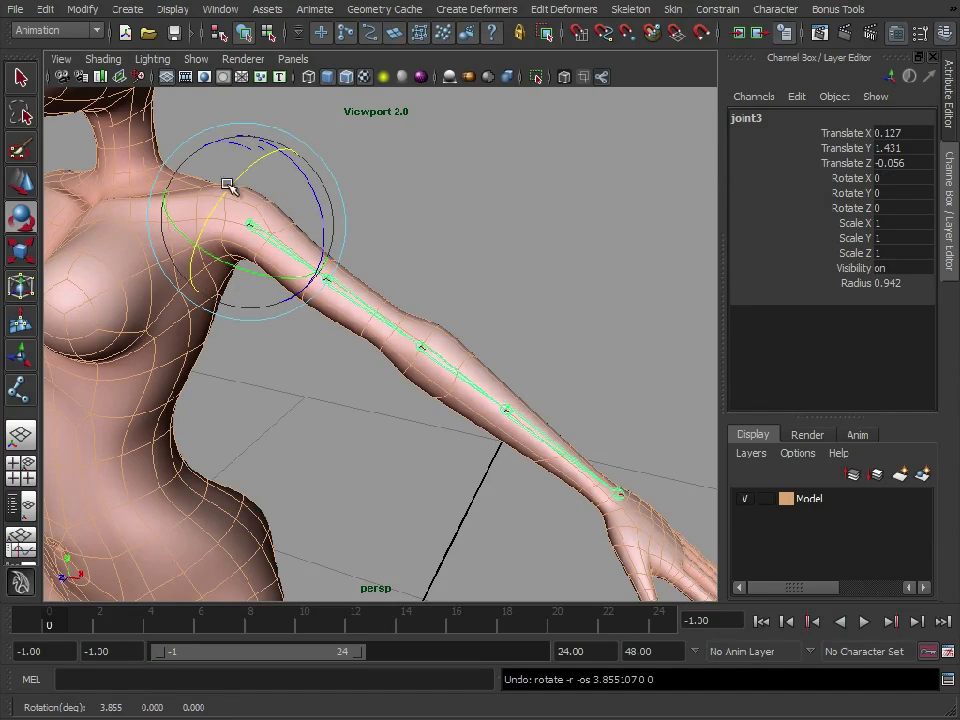
pyautogui.click(352, 302)
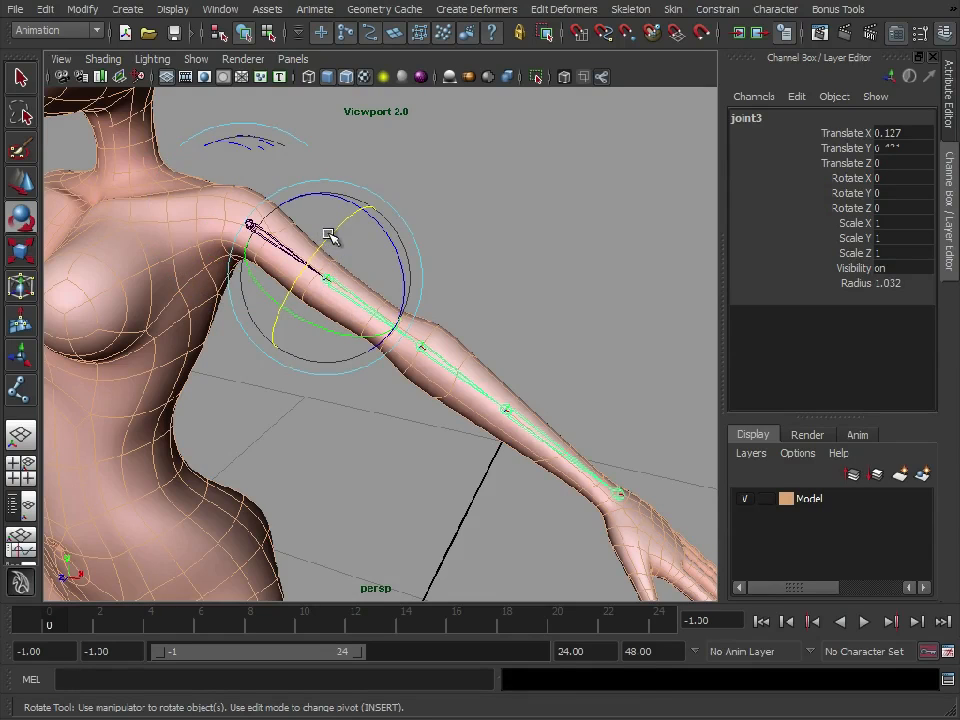
pyautogui.click(439, 182)
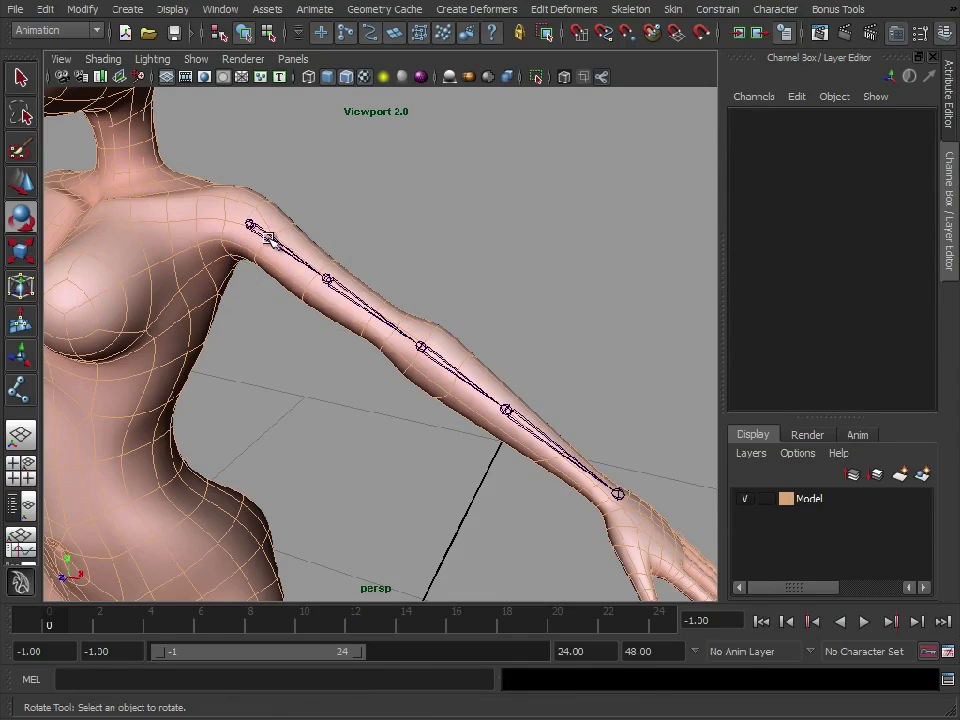
# Try swinging the arm from the shoulder joint, including about -4.7 degrees around Y, and undo each rotation
pyautogui.click(268, 238)
pyautogui.moveTo(312, 189)
pyautogui.mouseDown()
pyautogui.moveTo(320, 266)
pyautogui.moveTo(323, 207)
pyautogui.mouseUp()
pyautogui.hotkey('ctrl', 'z')
pyautogui.moveTo(242, 272)
pyautogui.mouseDown()
pyautogui.moveTo(257, 270)
pyautogui.moveTo(197, 276)
pyautogui.moveTo(236, 272)
pyautogui.mouseUp()
pyautogui.hotkey('ctrl', 'z')
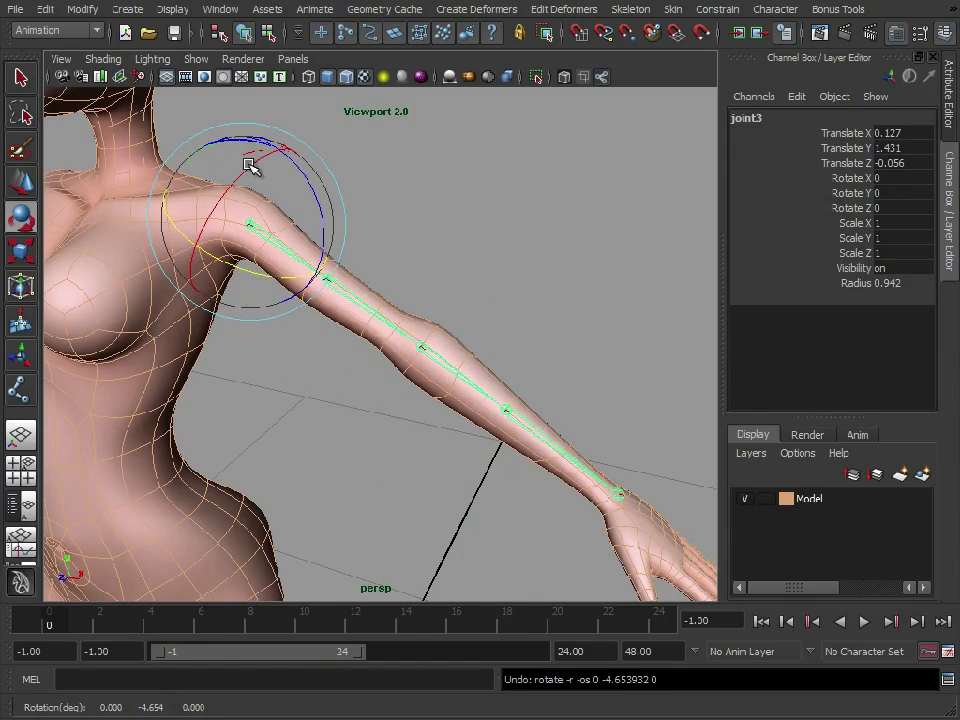
# Try twisting the mid-upper-arm joint about 24 degrees around X, and undo the rotation
pyautogui.click(372, 307)
pyautogui.moveTo(332, 229); pyautogui.dragTo(305, 254)
pyautogui.hotkey('ctrl', 'z')
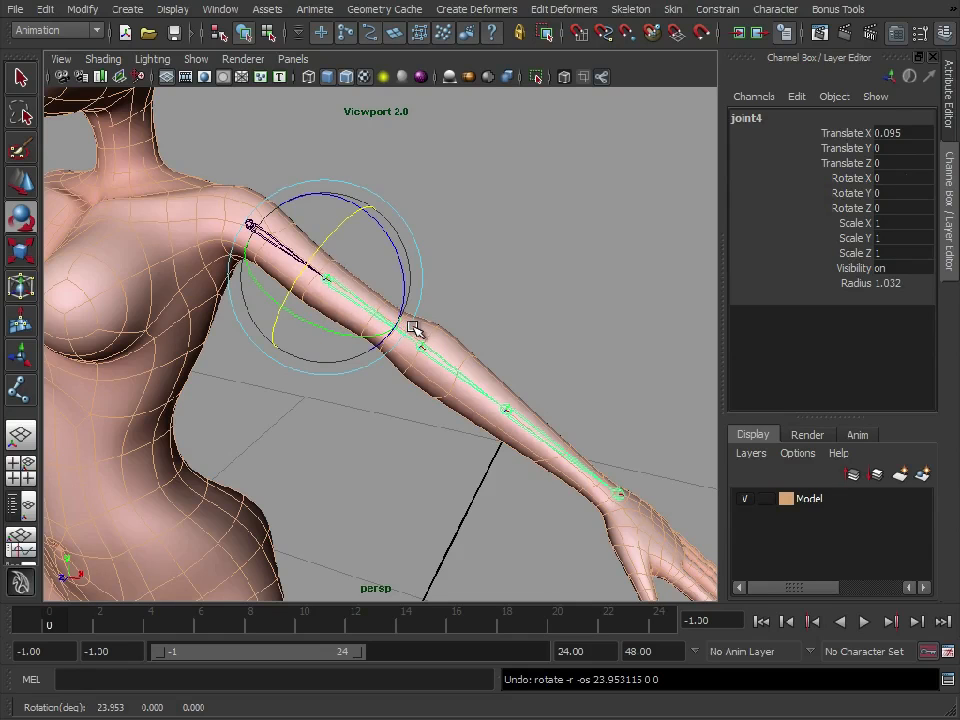
# Try rotating the wrist joint, including about -20.7 degrees around Z and 10.3 degrees around X, and undo the rotations
pyautogui.keyDown('alt'); pyautogui.moveTo(452, 390); pyautogui.dragTo(388, 395, button='middle'); pyautogui.keyUp('alt')
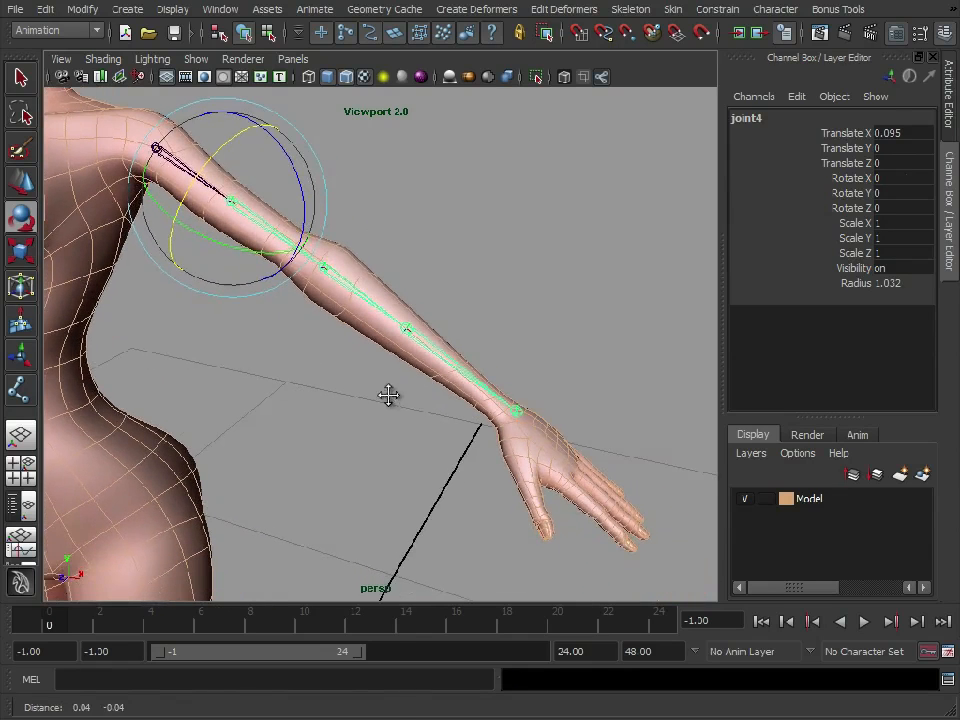
pyautogui.click(406, 328)
pyautogui.keyDown('alt'); pyautogui.moveTo(369, 411); pyautogui.dragTo(411, 407); pyautogui.keyUp('alt')
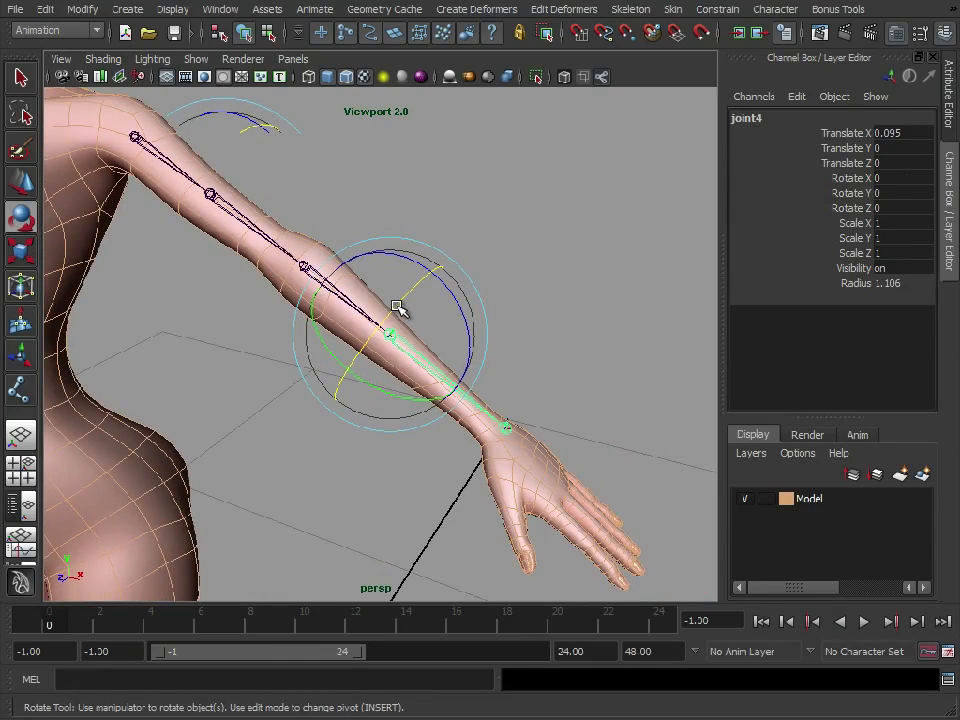
pyautogui.click(512, 427)
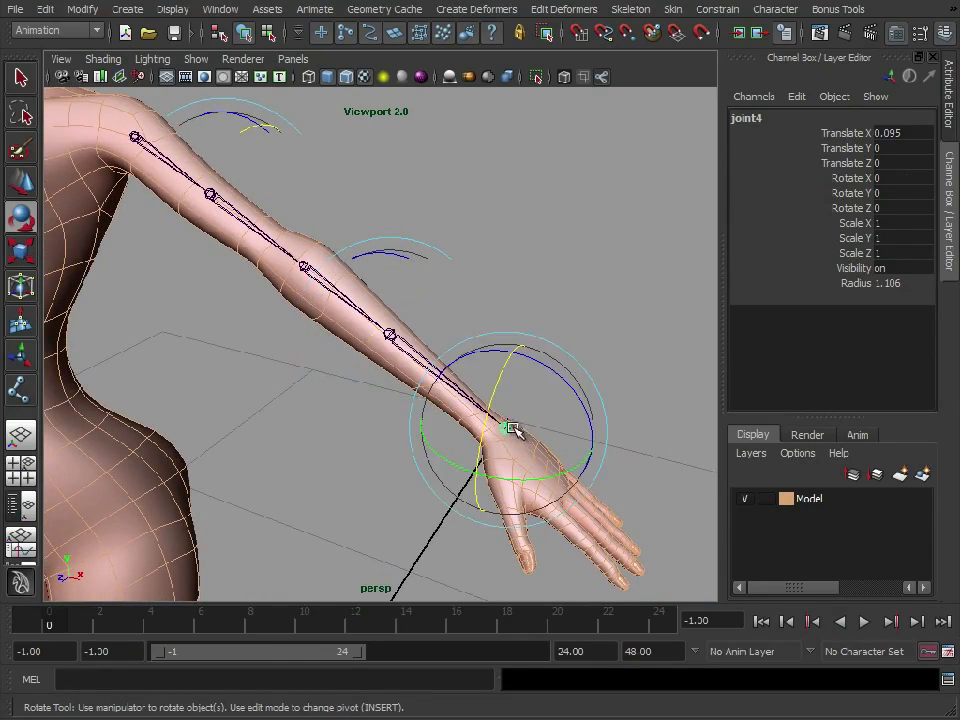
pyautogui.moveTo(553, 375); pyautogui.dragTo(579, 394)
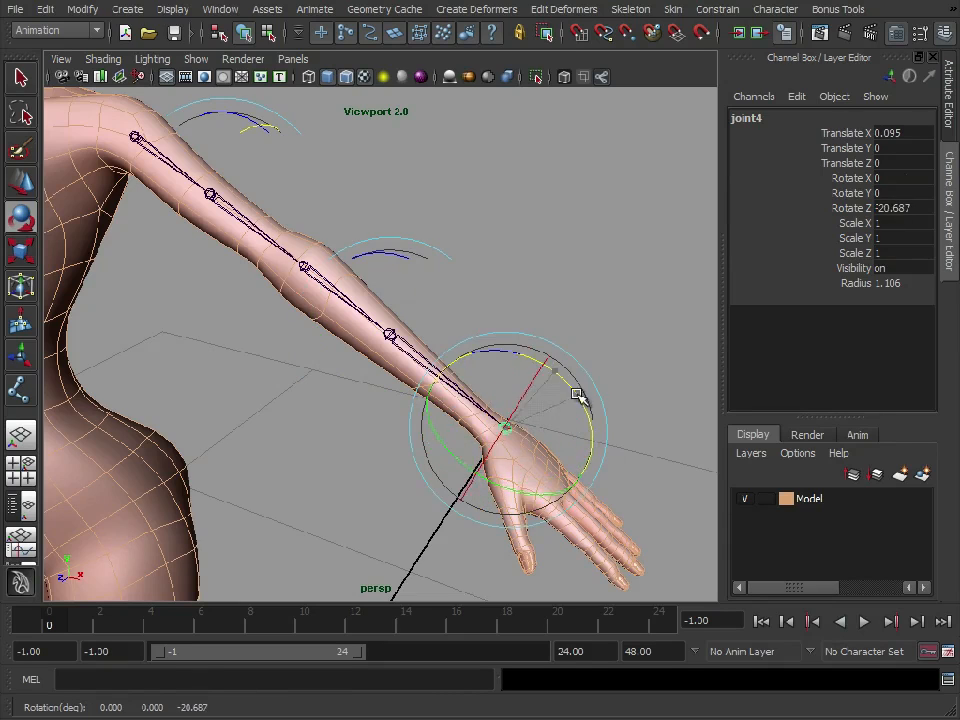
pyautogui.moveTo(543, 474); pyautogui.dragTo(572, 484)
pyautogui.hotkey('ctrl', 'z')
pyautogui.moveTo(498, 380); pyautogui.dragTo(510, 429)
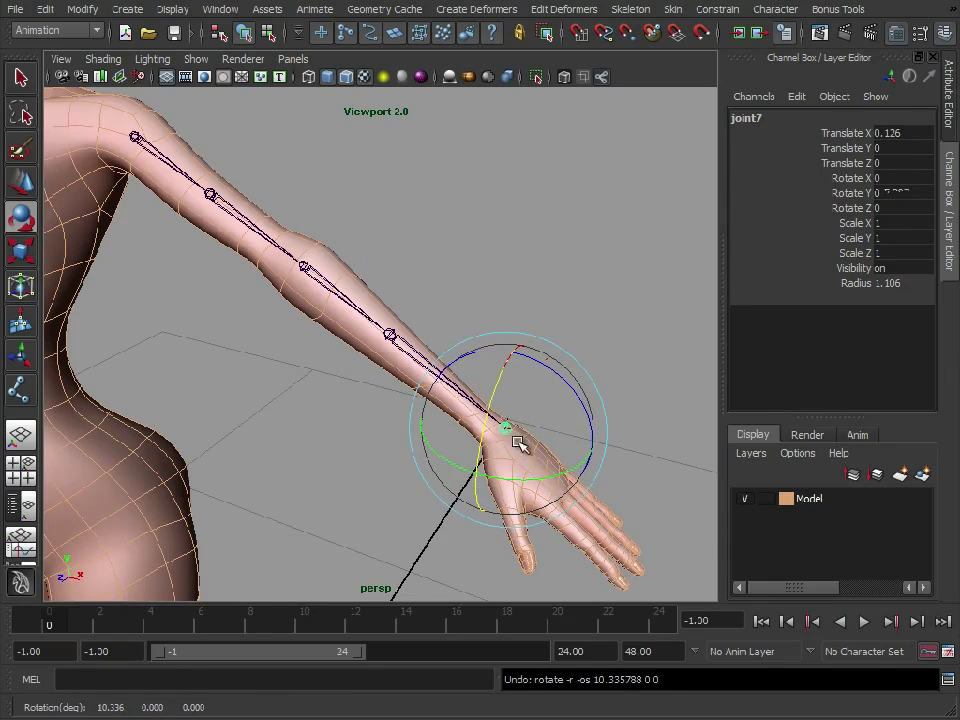
# Try a slight twist on the mid-forearm joint and check how it lines up along the forearm
pyautogui.click(412, 360)
pyautogui.moveTo(403, 297)
pyautogui.mouseDown()
pyautogui.moveTo(381, 327)
pyautogui.moveTo(402, 306)
pyautogui.mouseUp()
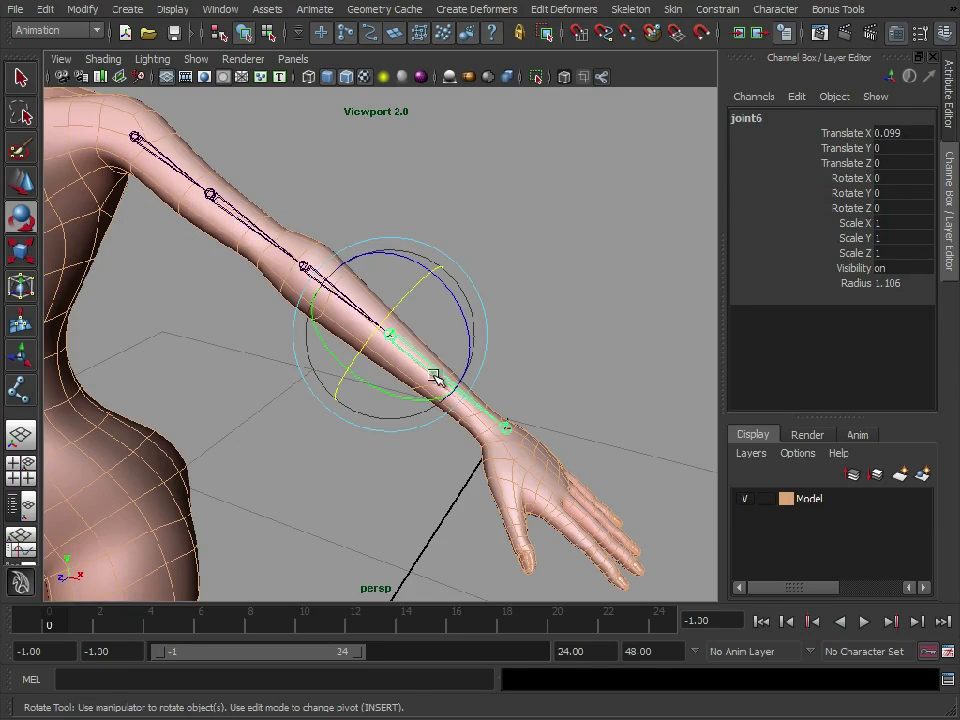
pyautogui.keyDown('alt'); pyautogui.moveTo(531, 358); pyautogui.dragTo(628, 285); pyautogui.keyUp('alt')
pyautogui.keyDown('alt'); pyautogui.moveTo(628, 285); pyautogui.dragTo(595, 350, button='right'); pyautogui.keyUp('alt')
pyautogui.keyDown('alt'); pyautogui.moveTo(595, 350); pyautogui.dragTo(428, 266); pyautogui.keyUp('alt')
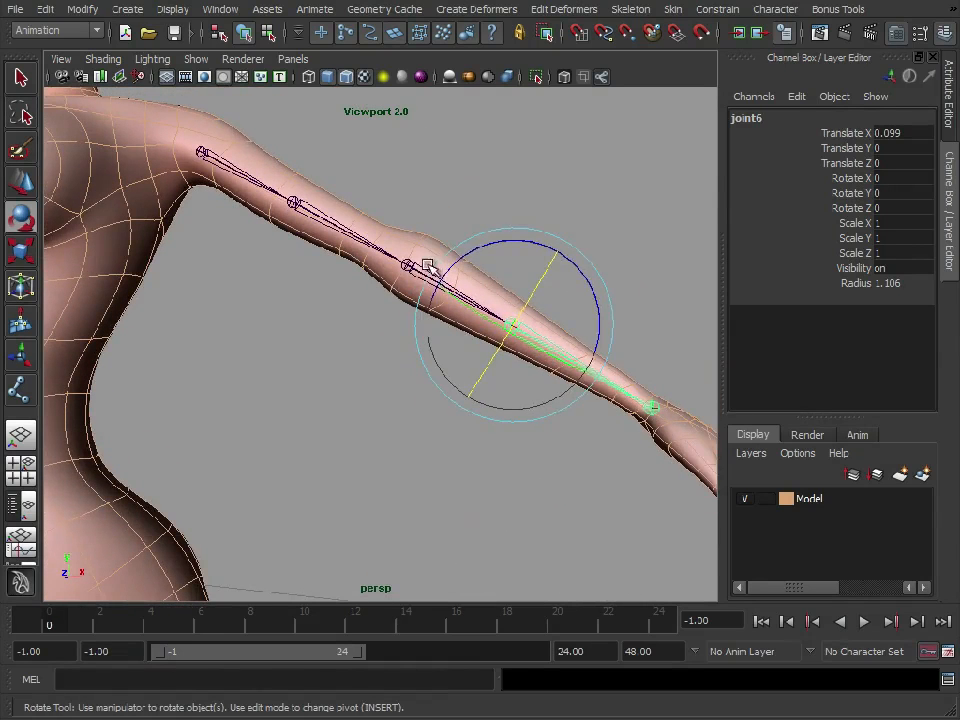
# Try rotating the elbow joint, and undo the rotation
pyautogui.click(414, 268)
pyautogui.moveTo(416, 220); pyautogui.dragTo(445, 215)
pyautogui.hotkey('ctrl', 'z')
# Clear the practice arm joint chain from the view and unhide the complete Skeleton_FixAxis skeleton, leaving it deselected
pyautogui.keyDown('alt'); pyautogui.moveTo(620, 415); pyautogui.dragTo(470, 376, button='right'); pyautogui.keyUp('alt')
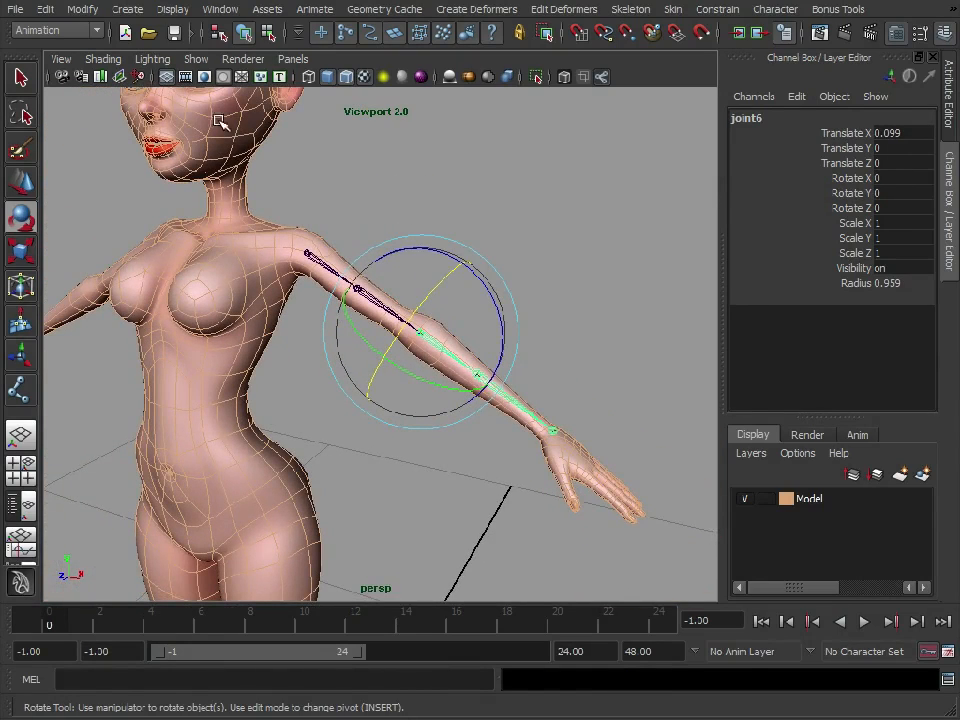
pyautogui.press('Up')
pyautogui.keyDown('alt'); pyautogui.moveTo(476, 228); pyautogui.dragTo(497, 246, button='right'); pyautogui.keyUp('alt')
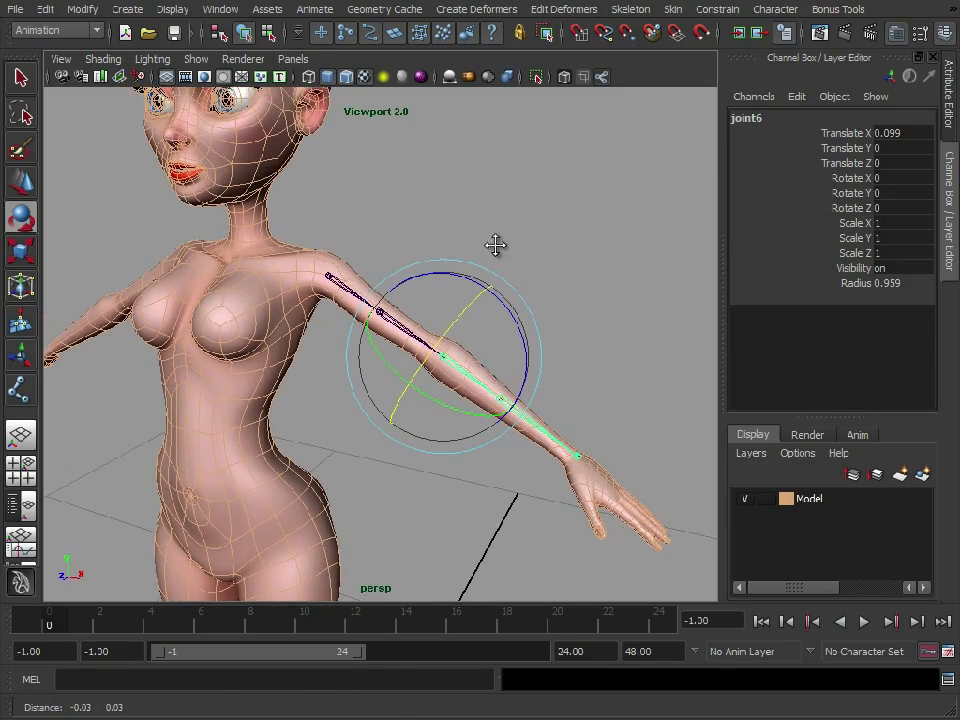
pyautogui.keyDown('alt'); pyautogui.moveTo(455, 212); pyautogui.dragTo(317, 268, button='right'); pyautogui.keyUp('alt')
pyautogui.click(318, 268)
pyautogui.click(470, 204)
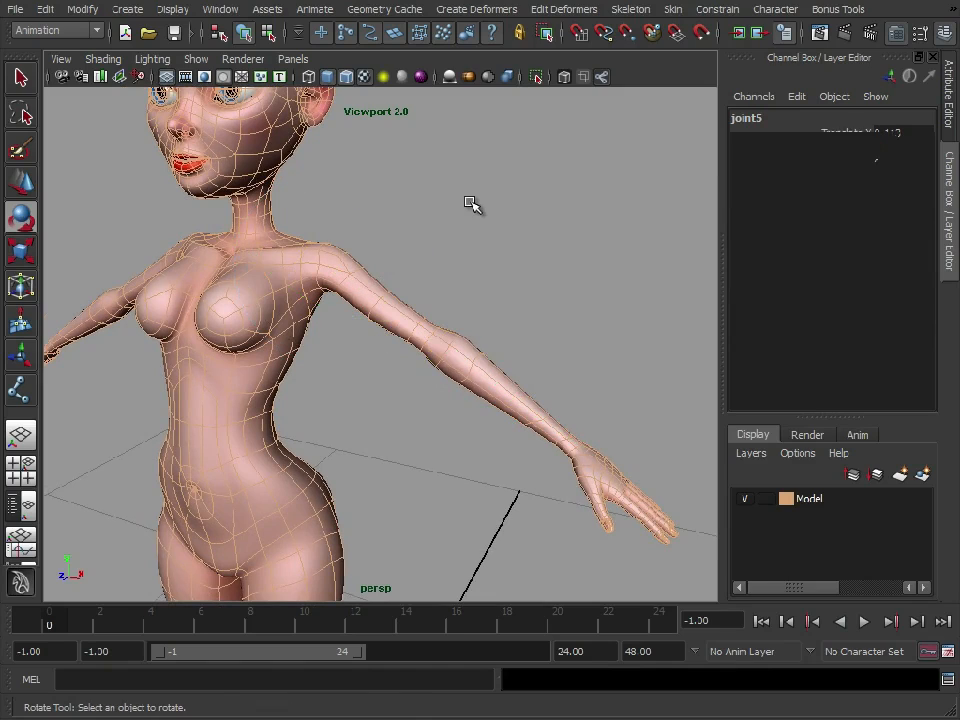
pyautogui.hotkey('ctrl', 'z')
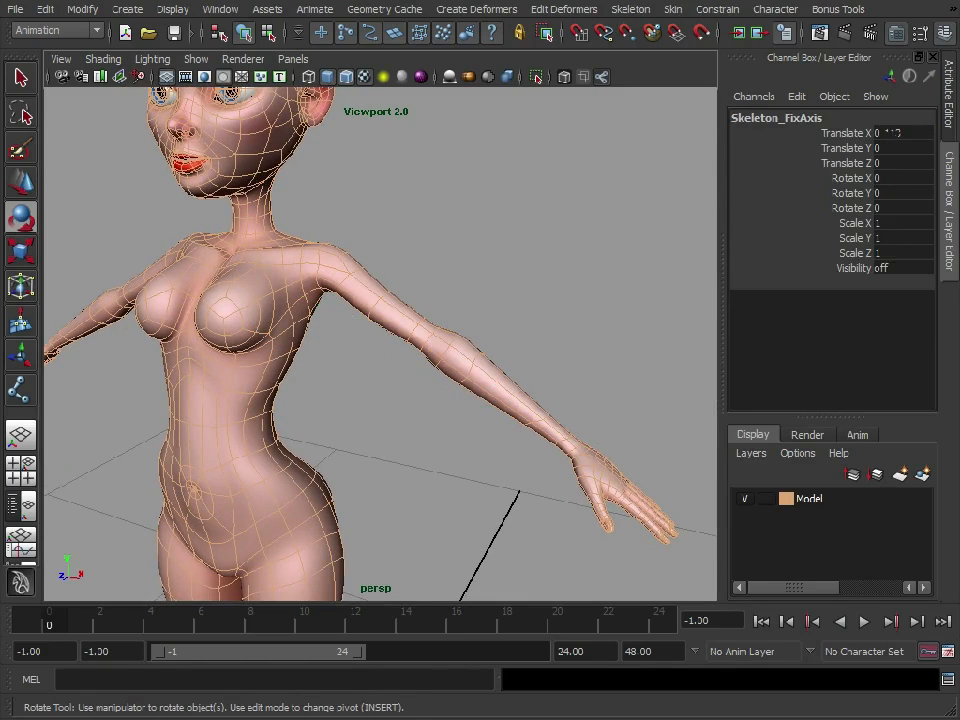
pyautogui.hotkey('shift', 'h')
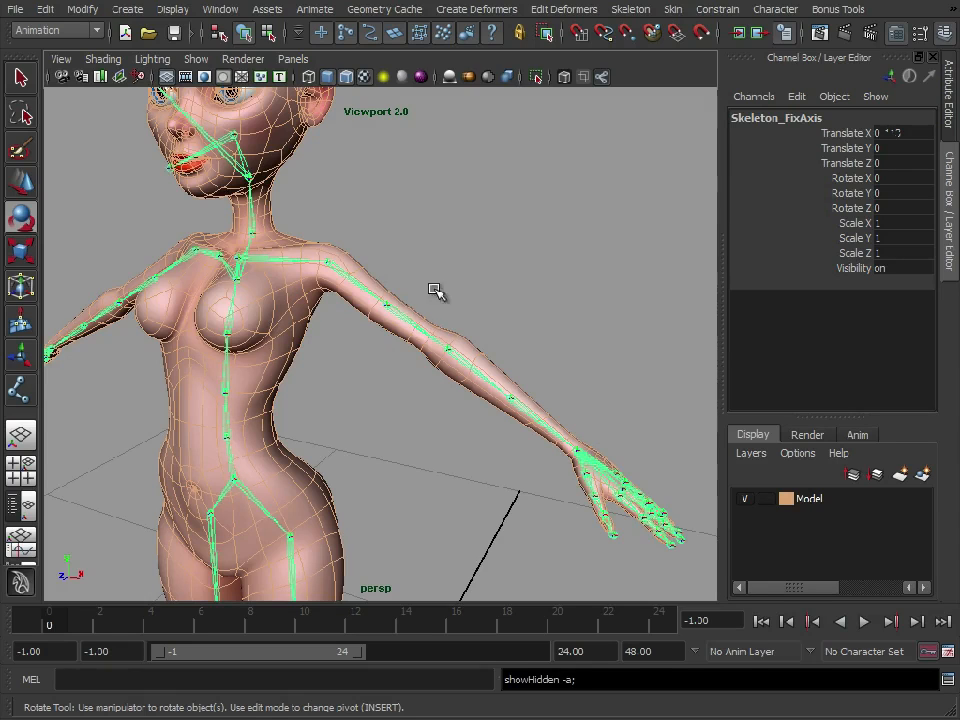
pyautogui.moveTo(959, 40)
pyautogui.mouseDown()
pyautogui.moveTo(792, 33)
pyautogui.moveTo(959, 34)
pyautogui.mouseUp()
pyautogui.click(538, 266)
# Turn off Wireframe on Shaded for the perspective view of the character
pyautogui.keyDown('alt'); pyautogui.moveTo(395, 346); pyautogui.dragTo(465, 305, button='middle'); pyautogui.keyUp('alt')
pyautogui.keyDown('alt'); pyautogui.moveTo(465, 305); pyautogui.dragTo(275, 304, button='right'); pyautogui.keyUp('alt')
pyautogui.keyDown('alt'); pyautogui.moveTo(275, 304); pyautogui.dragTo(262, 262, button='middle'); pyautogui.keyUp('alt')
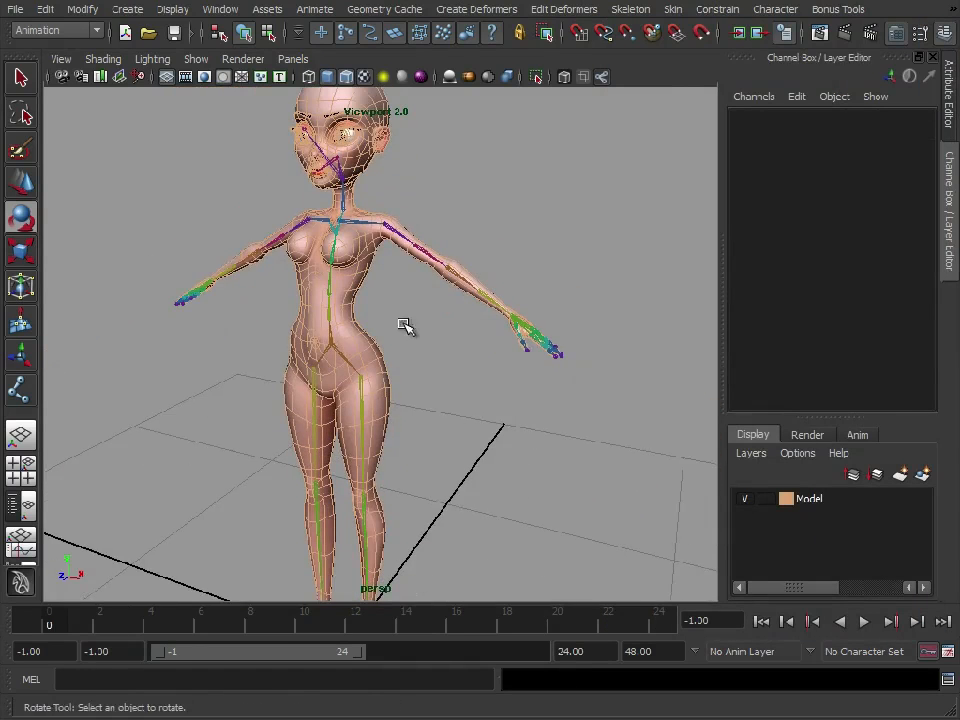
pyautogui.click(103, 59)
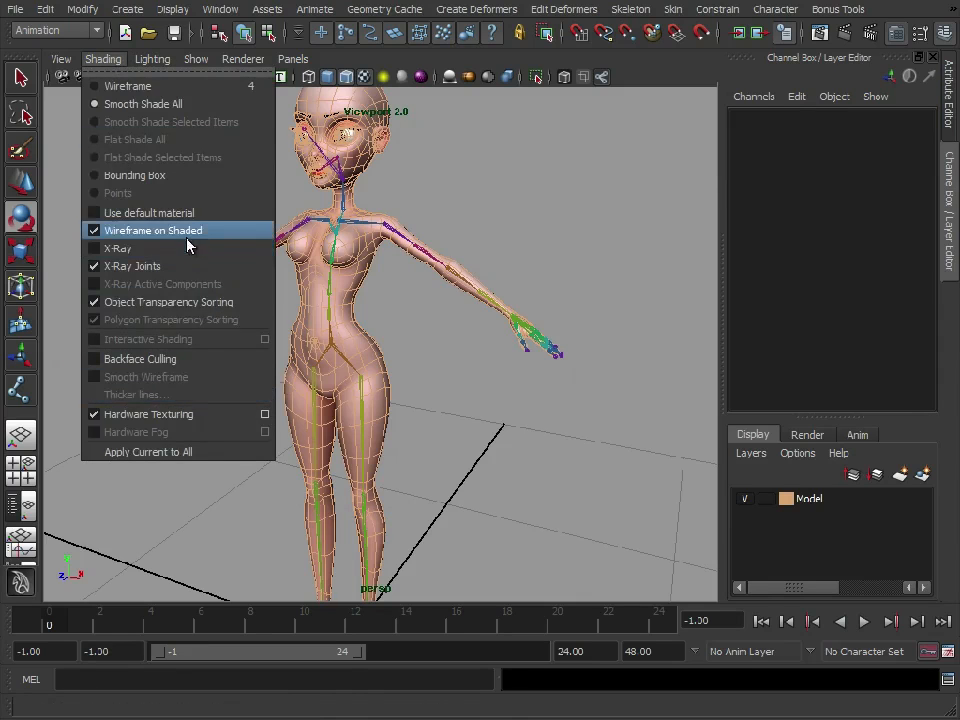
pyautogui.click(150, 230)
# Select the left index finger's root joint and examine the finger joint layout in the left hand
pyautogui.keyDown('alt'); pyautogui.moveTo(186, 240); pyautogui.dragTo(276, 309); pyautogui.keyUp('alt')
pyautogui.keyDown('alt'); pyautogui.moveTo(276, 309); pyautogui.dragTo(504, 330, button='right'); pyautogui.keyUp('alt')
pyautogui.press('e')
pyautogui.click(474, 333)
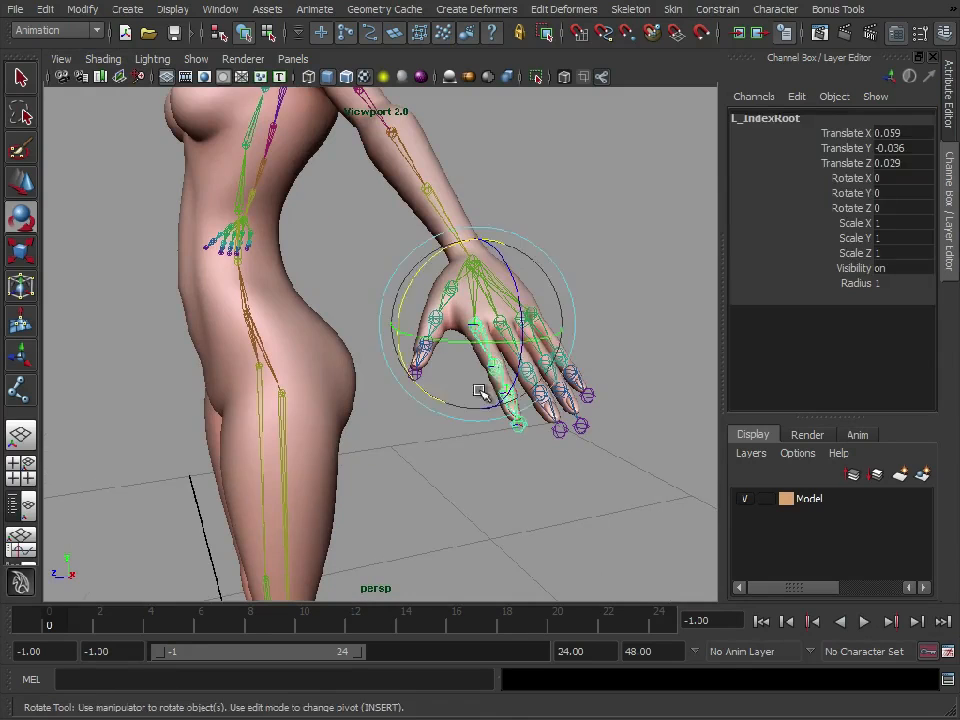
pyautogui.keyDown('alt'); pyautogui.moveTo(484, 390); pyautogui.dragTo(444, 381, button='right'); pyautogui.keyUp('alt')
pyautogui.keyDown('alt'); pyautogui.moveTo(444, 381); pyautogui.dragTo(578, 392); pyautogui.keyUp('alt')
pyautogui.keyDown('alt'); pyautogui.moveTo(578, 392); pyautogui.dragTo(517, 388, button='middle'); pyautogui.keyUp('alt')
# Select the left shoulder twist joint and examine the joint placement along the arm
pyautogui.click(373, 253)
pyautogui.keyDown('alt'); pyautogui.moveTo(373, 253); pyautogui.dragTo(429, 289); pyautogui.keyUp('alt')
pyautogui.click(474, 298)
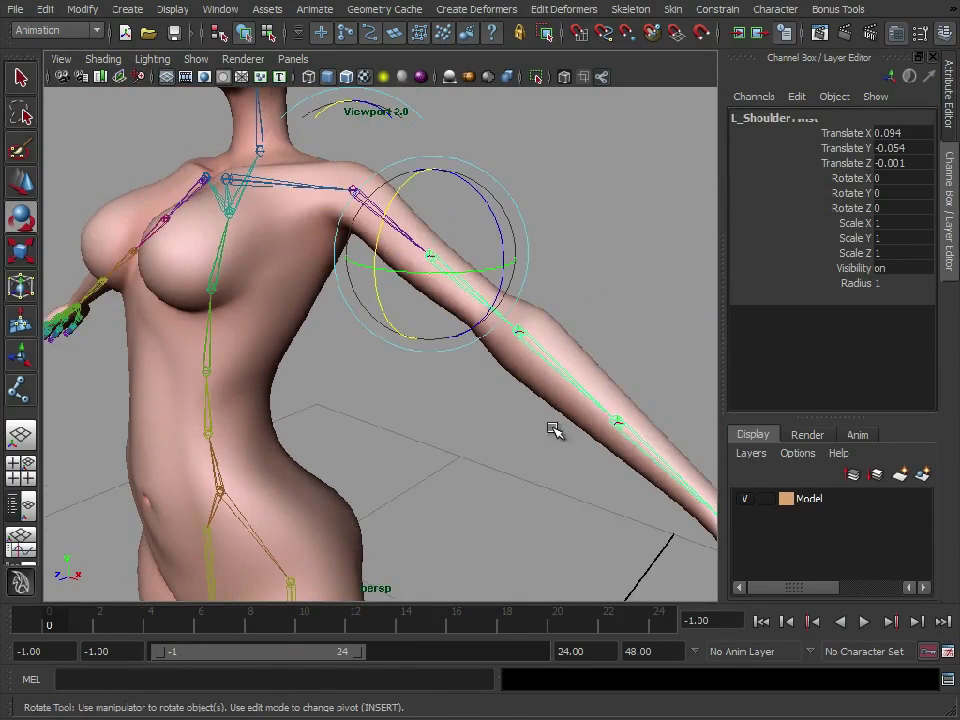
pyautogui.keyDown('alt'); pyautogui.moveTo(557, 431); pyautogui.dragTo(484, 425, button='right'); pyautogui.keyUp('alt')
pyautogui.click(559, 420)
pyautogui.keyDown('alt'); pyautogui.moveTo(354, 401); pyautogui.dragTo(422, 330, button='middle'); pyautogui.keyUp('alt')
pyautogui.keyDown('alt'); pyautogui.moveTo(424, 345); pyautogui.dragTo(463, 364); pyautogui.keyUp('alt')
# Select the Root joint and examine the joint placement down the legs to the feet
pyautogui.click(378, 338)
pyautogui.keyDown('alt'); pyautogui.moveTo(441, 382); pyautogui.dragTo(472, 245, button='middle'); pyautogui.keyUp('alt')
pyautogui.keyDown('alt'); pyautogui.moveTo(488, 331); pyautogui.dragTo(570, 336); pyautogui.keyUp('alt')
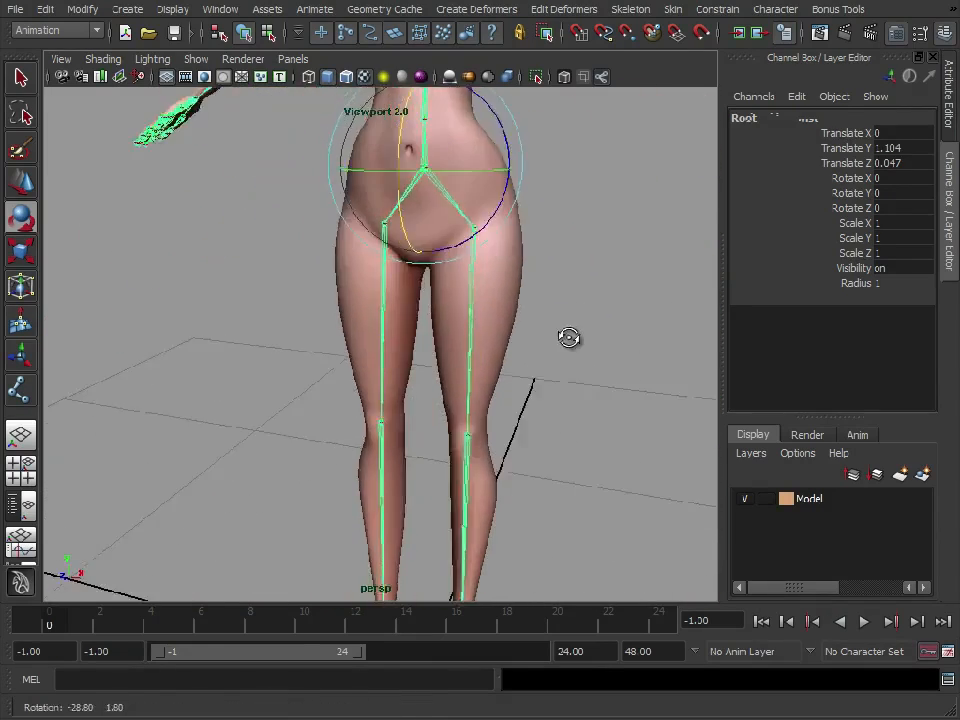
pyautogui.keyDown('alt'); pyautogui.moveTo(570, 338); pyautogui.dragTo(465, 360, button='right'); pyautogui.keyUp('alt')
pyautogui.keyDown('alt'); pyautogui.moveTo(453, 368); pyautogui.dragTo(459, 214, button='middle'); pyautogui.keyUp('alt')
pyautogui.keyDown('alt'); pyautogui.moveTo(455, 300); pyautogui.dragTo(420, 315); pyautogui.keyUp('alt')
pyautogui.keyDown('alt'); pyautogui.moveTo(407, 399); pyautogui.dragTo(400, 262, button='middle'); pyautogui.keyUp('alt')
pyautogui.keyDown('alt'); pyautogui.moveTo(450, 330); pyautogui.dragTo(569, 350, button='right'); pyautogui.keyUp('alt')
pyautogui.keyDown('alt'); pyautogui.moveTo(450, 378); pyautogui.dragTo(428, 427); pyautogui.keyUp('alt')
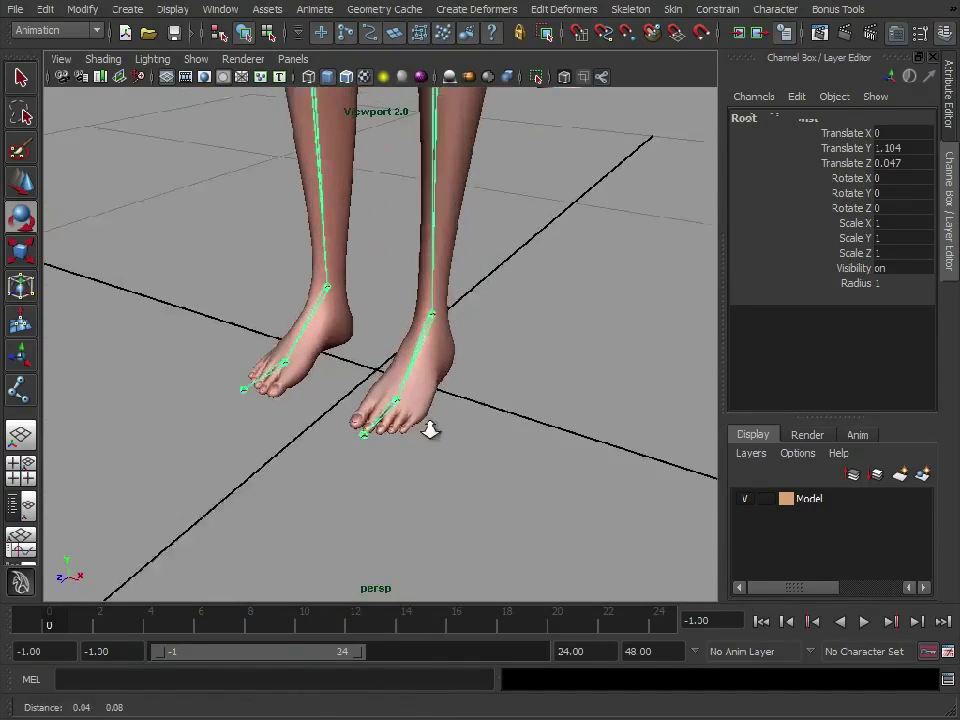
# Try rotating the left ball-of-foot joint about -0.5 degrees around X, and undo the rotation
pyautogui.keyDown('alt'); pyautogui.moveTo(430, 428); pyautogui.dragTo(492, 426, button='right'); pyautogui.keyUp('alt')
pyautogui.click(388, 438)
pyautogui.moveTo(361, 428)
pyautogui.mouseDown()
pyautogui.moveTo(364, 439)
pyautogui.moveTo(379, 435)
pyautogui.mouseUp()
pyautogui.hotkey('ctrl', 'z')
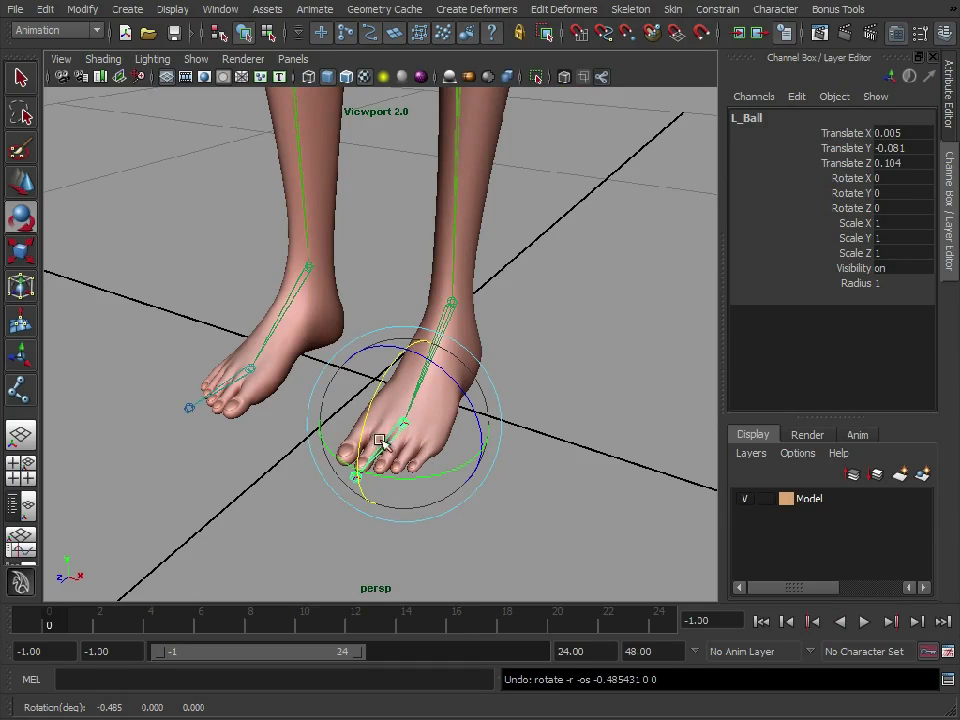
# Examine the skeleton from the feet up through the torso to the head
pyautogui.keyDown('alt'); pyautogui.moveTo(611, 424); pyautogui.dragTo(604, 394); pyautogui.keyUp('alt')
pyautogui.keyDown('alt'); pyautogui.moveTo(604, 394); pyautogui.dragTo(455, 215, button='right'); pyautogui.keyUp('alt')
pyautogui.keyDown('alt'); pyautogui.moveTo(455, 215); pyautogui.dragTo(435, 388, button='middle'); pyautogui.keyUp('alt')
pyautogui.keyDown('alt'); pyautogui.moveTo(401, 302); pyautogui.dragTo(448, 230, button='right'); pyautogui.keyUp('alt')
pyautogui.keyDown('alt'); pyautogui.moveTo(448, 230); pyautogui.dragTo(462, 340, button='middle'); pyautogui.keyUp('alt')
pyautogui.keyDown('alt'); pyautogui.moveTo(463, 341); pyautogui.dragTo(394, 300); pyautogui.keyUp('alt')
pyautogui.keyDown('alt'); pyautogui.moveTo(394, 300); pyautogui.dragTo(433, 394, button='middle'); pyautogui.keyUp('alt')
pyautogui.keyDown('alt'); pyautogui.moveTo(433, 394); pyautogui.dragTo(574, 388, button='right'); pyautogui.keyUp('alt')
pyautogui.keyDown('alt'); pyautogui.moveTo(574, 388); pyautogui.dragTo(445, 372); pyautogui.keyUp('alt')
pyautogui.keyDown('alt'); pyautogui.moveTo(445, 372); pyautogui.dragTo(552, 360, button='right'); pyautogui.keyUp('alt')
# Try opening the Jaw joint about 21.3 degrees around X, undo the rotation, and clear the selection
pyautogui.click(388, 268)
pyautogui.keyDown('alt'); pyautogui.moveTo(500, 268); pyautogui.dragTo(460, 338, button='middle'); pyautogui.keyUp('alt')
pyautogui.keyDown('alt'); pyautogui.moveTo(460, 338); pyautogui.dragTo(411, 342, button='right'); pyautogui.keyUp('alt')
pyautogui.moveTo(363, 263); pyautogui.dragTo(364, 296)
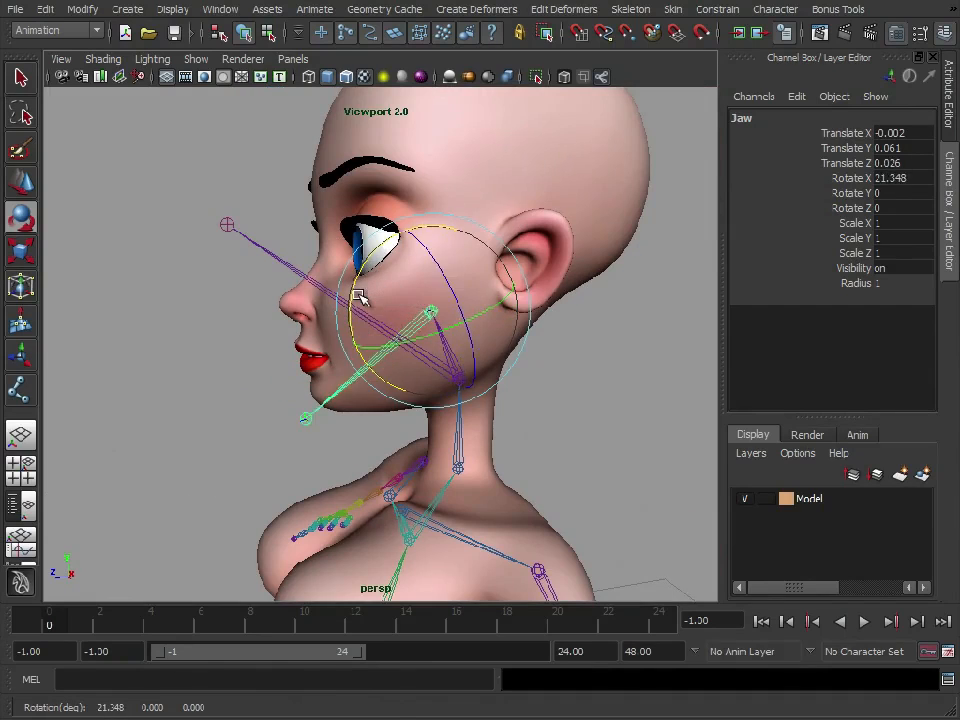
pyautogui.hotkey('ctrl', 'z')
pyautogui.click(350, 387)
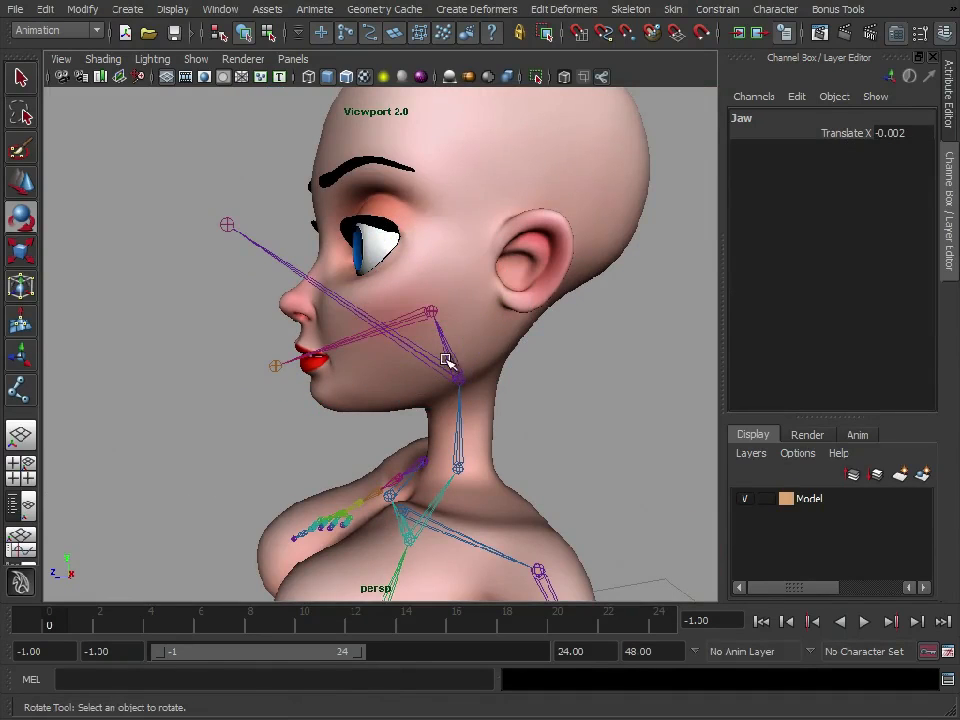
# Try turning the Head joint about 14 degrees around Y, and undo the rotation
pyautogui.click(464, 398)
pyautogui.moveTo(472, 400); pyautogui.dragTo(493, 407)
pyautogui.hotkey('ctrl', 'z')
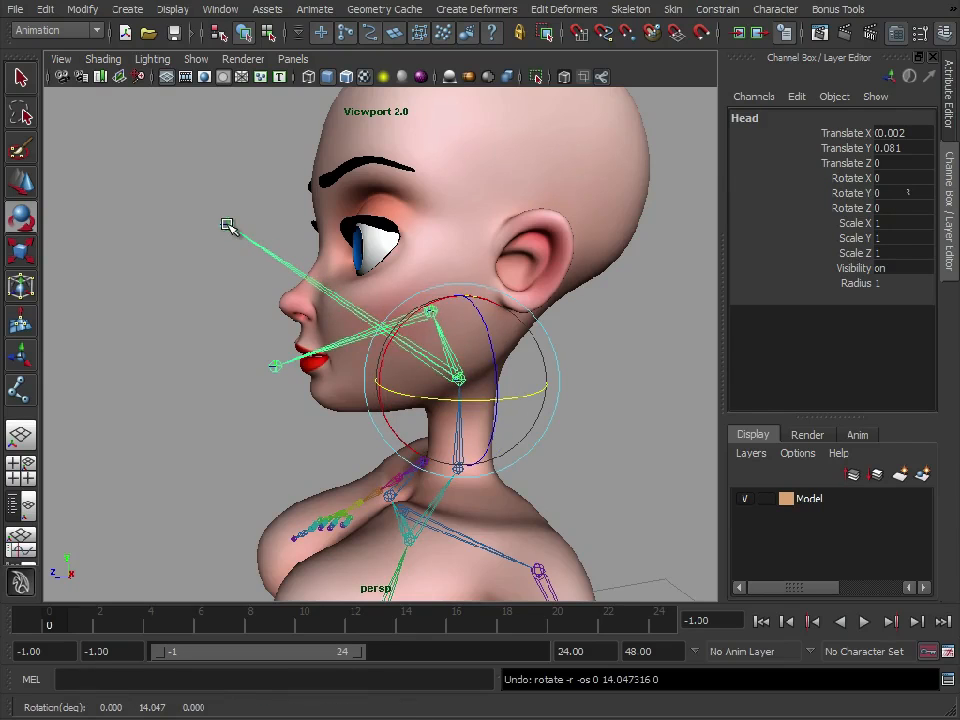
# Select the left clavicle joint and examine how it connects the upper spine to the shoulder
pyautogui.keyDown('alt'); pyautogui.moveTo(437, 427); pyautogui.dragTo(499, 431); pyautogui.keyUp('alt')
pyautogui.keyDown('alt'); pyautogui.moveTo(499, 431); pyautogui.dragTo(454, 431, button='right'); pyautogui.keyUp('alt')
pyautogui.keyDown('alt'); pyautogui.moveTo(454, 431); pyautogui.dragTo(395, 309, button='middle'); pyautogui.keyUp('alt')
pyautogui.keyDown('alt'); pyautogui.moveTo(395, 309); pyautogui.dragTo(420, 315, button='right'); pyautogui.keyUp('alt')
pyautogui.keyDown('alt'); pyautogui.moveTo(420, 315); pyautogui.dragTo(410, 372, button='middle'); pyautogui.keyUp('alt')
pyautogui.keyDown('alt'); pyautogui.moveTo(410, 372); pyautogui.dragTo(692, 392, button='right'); pyautogui.keyUp('alt')
pyautogui.click(523, 227)
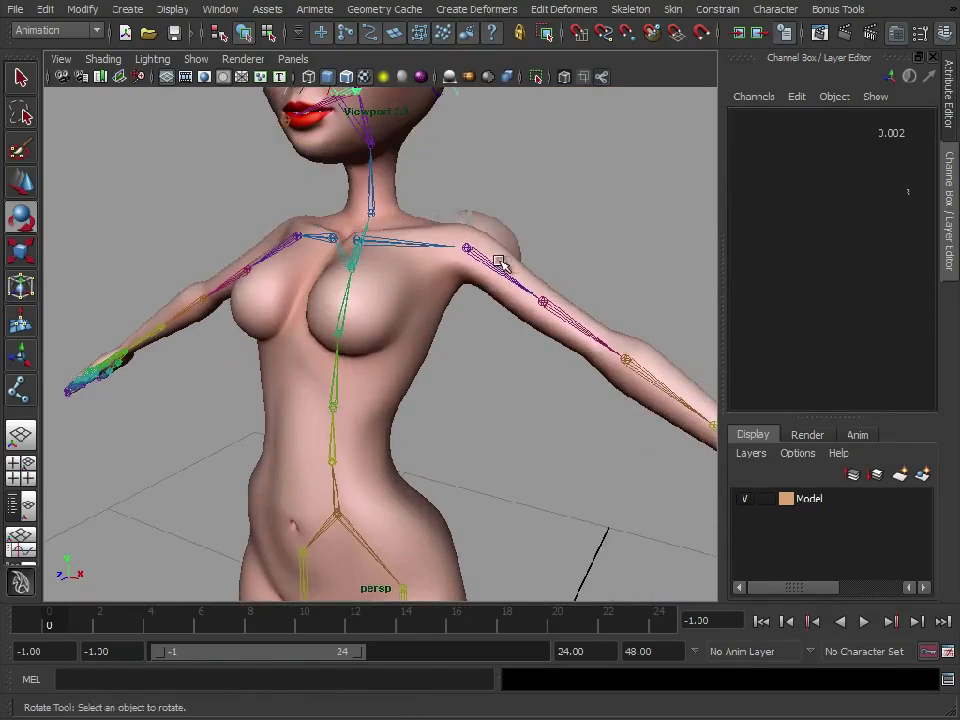
pyautogui.keyDown('alt'); pyautogui.moveTo(497, 258); pyautogui.dragTo(495, 283); pyautogui.keyUp('alt')
pyautogui.click(393, 247)
pyautogui.keyDown('alt'); pyautogui.moveTo(368, 282); pyautogui.dragTo(414, 279); pyautogui.keyUp('alt')
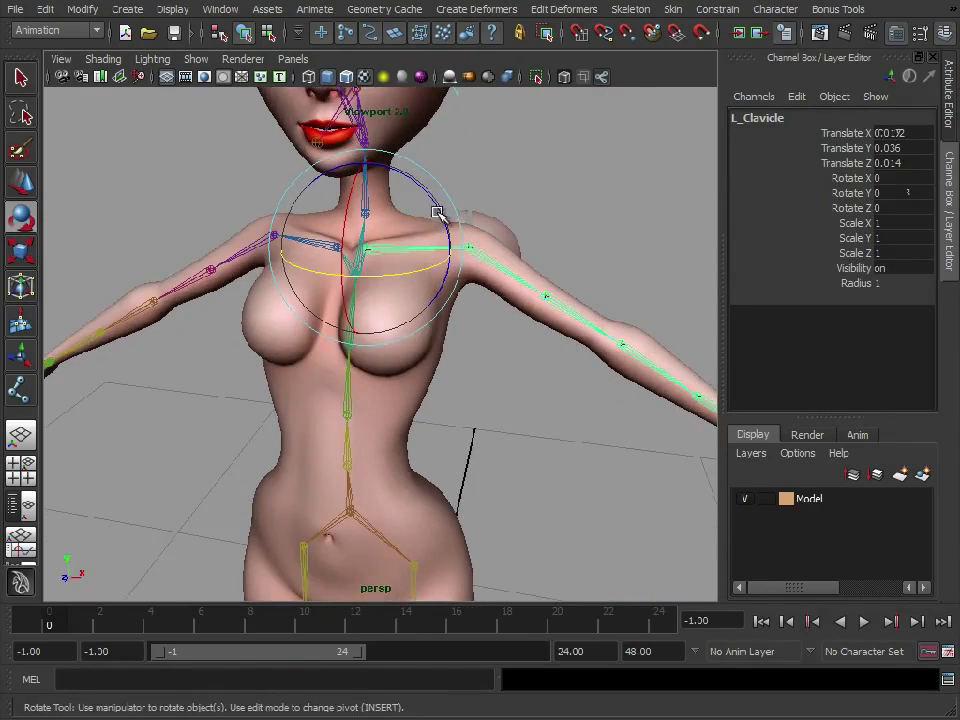
pyautogui.keyDown('alt'); pyautogui.moveTo(519, 254); pyautogui.dragTo(538, 229); pyautogui.keyUp('alt')
pyautogui.keyDown('alt'); pyautogui.moveTo(530, 235); pyautogui.dragTo(474, 300, button='middle'); pyautogui.keyUp('alt')
# Try raising the left arm about 69.9 degrees around Z from the shoulder joint, and undo the rotation
pyautogui.click(455, 304)
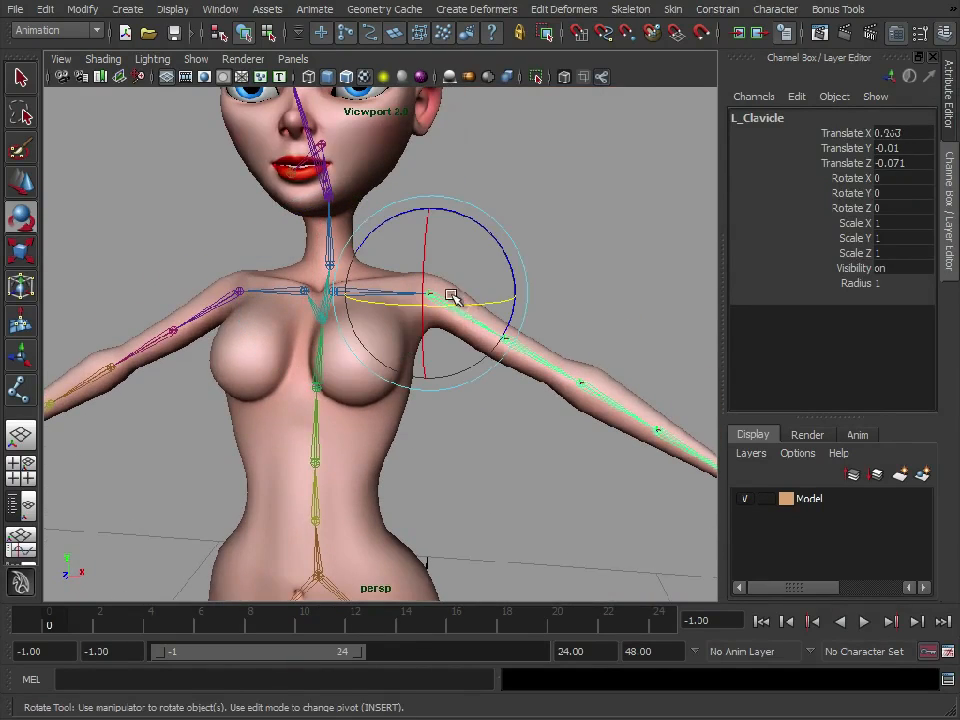
pyautogui.moveTo(489, 225); pyautogui.dragTo(351, 175)
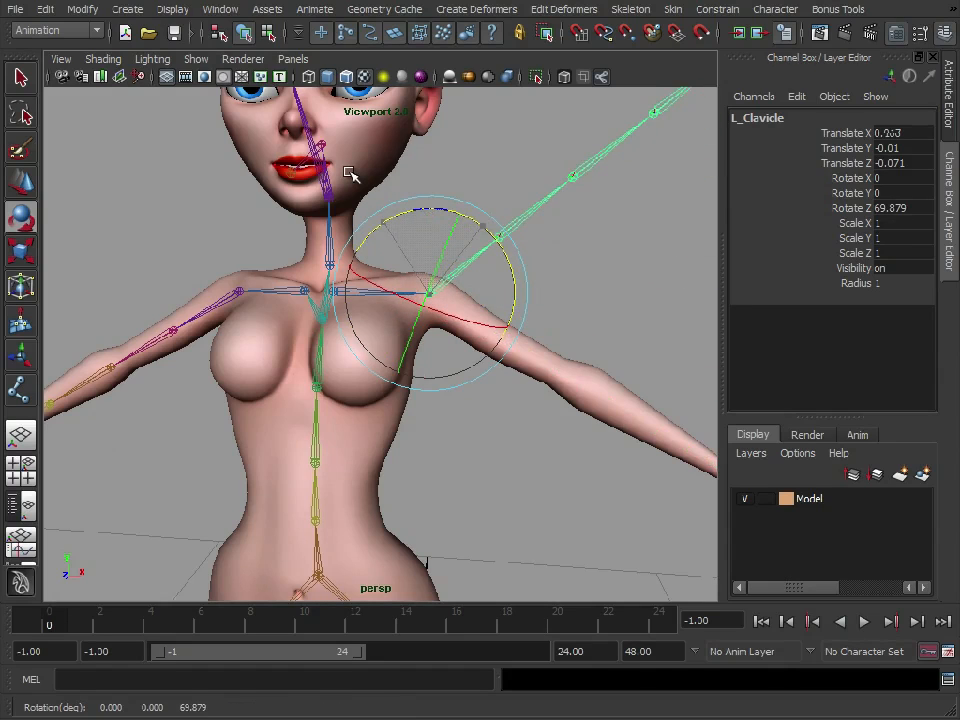
pyautogui.hotkey('ctrl', 'z')
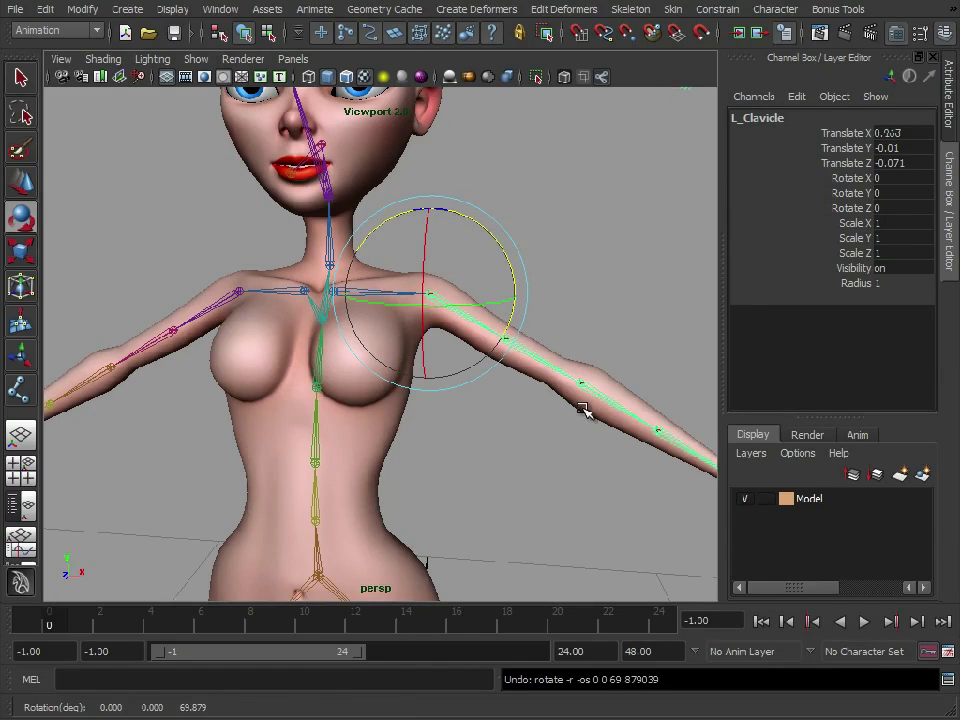
# Try raising the left arm to horizontal by rotating the L_Shoulder joint about 29.2 degrees around Z
pyautogui.click(400, 298)
pyautogui.moveTo(499, 240); pyautogui.dragTo(463, 216)
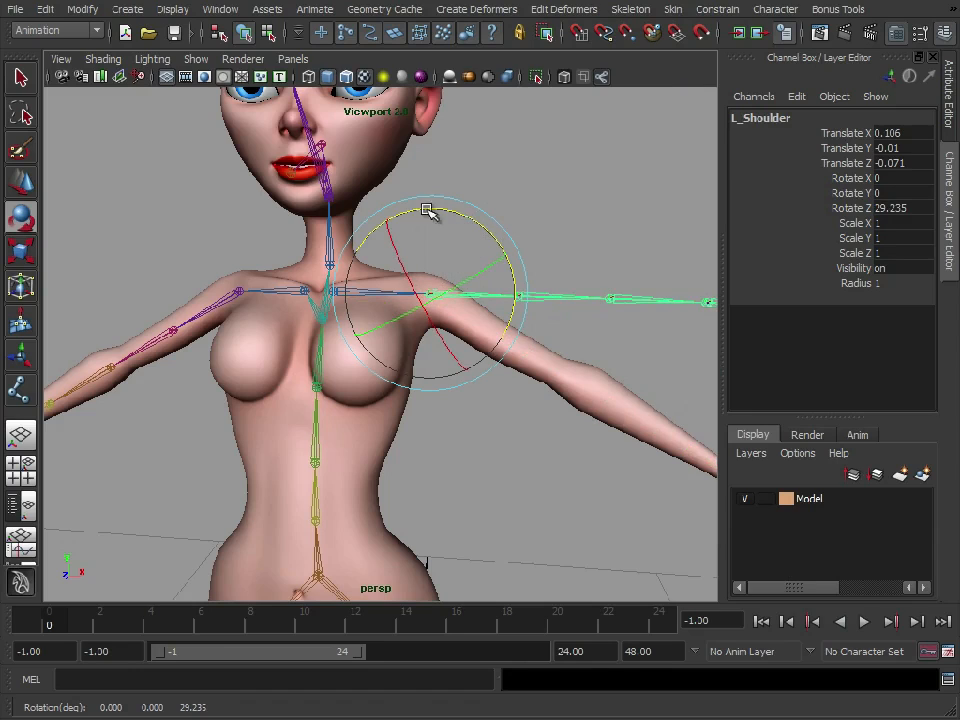
pyautogui.hotkey('ctrl', 'z')
# Try lifting the L_Clavicle joint about 29 degrees around Z, and undo the rotation
pyautogui.click(358, 291)
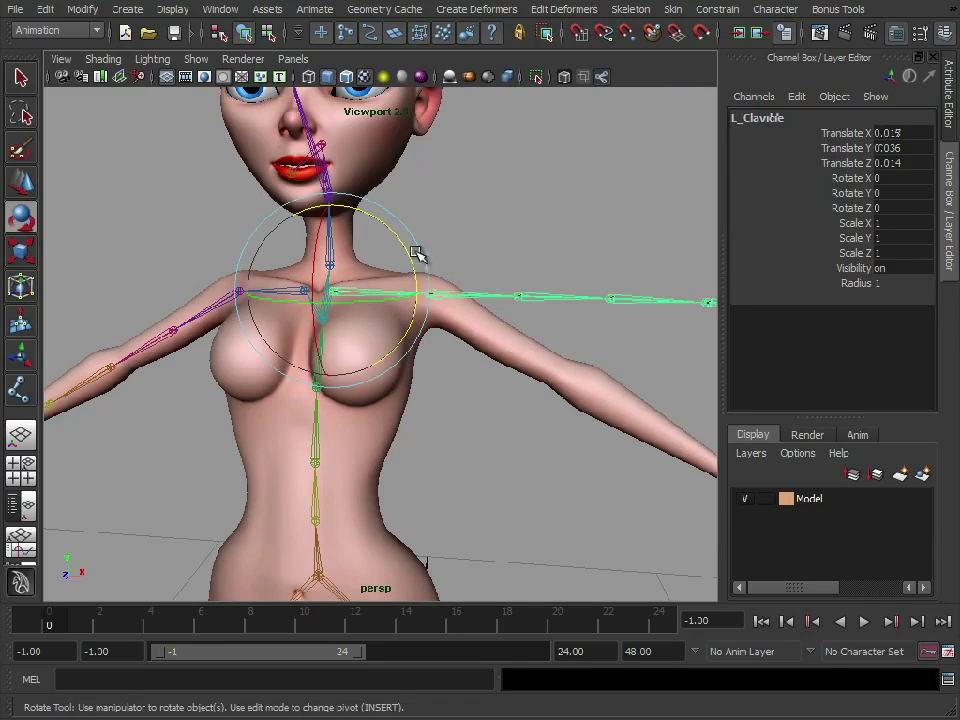
pyautogui.moveTo(405, 253); pyautogui.dragTo(386, 216)
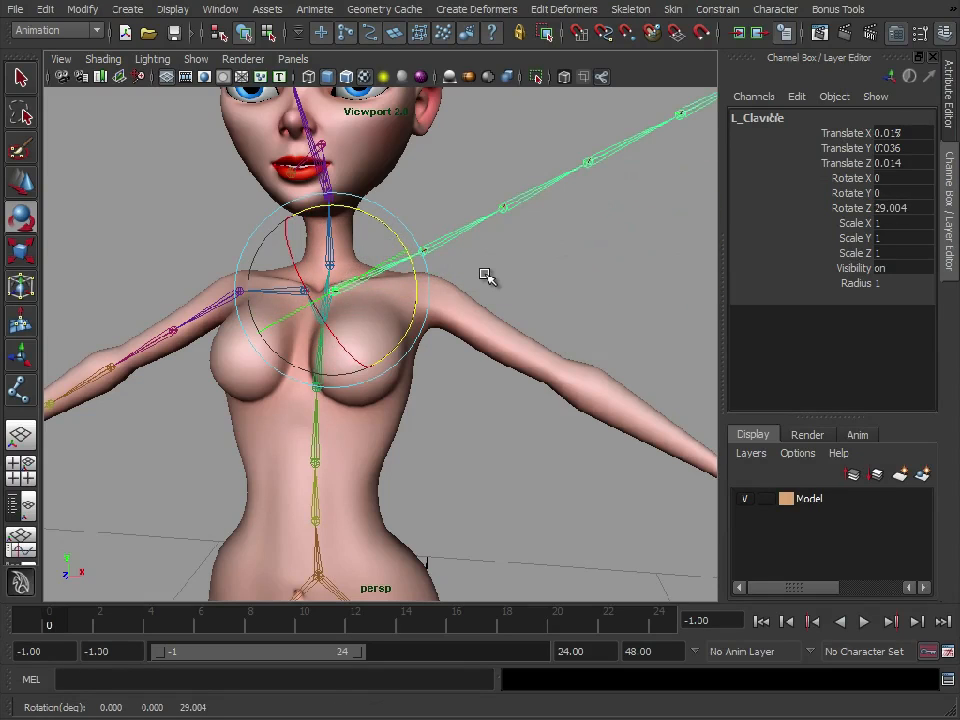
pyautogui.hotkey('ctrl', 'z')
pyautogui.press('Down')
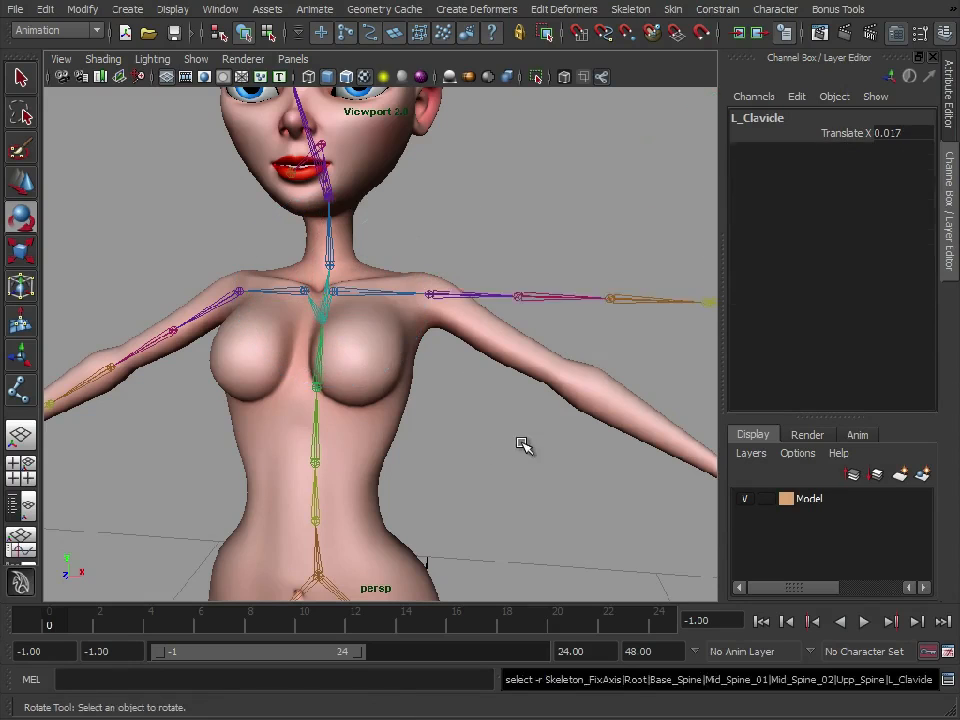
# Examine the skeleton in the character's upper body and arms from several angles
pyautogui.keyDown('alt'); pyautogui.moveTo(570, 474); pyautogui.dragTo(420, 445, button='right'); pyautogui.keyUp('alt')
pyautogui.keyDown('alt'); pyautogui.moveTo(420, 445); pyautogui.dragTo(284, 420); pyautogui.keyUp('alt')
pyautogui.keyDown('alt'); pyautogui.moveTo(284, 420); pyautogui.dragTo(545, 370, button='right'); pyautogui.keyUp('alt')
pyautogui.click(588, 273)
pyautogui.keyDown('alt'); pyautogui.moveTo(588, 273); pyautogui.dragTo(269, 152); pyautogui.keyUp('alt')
pyautogui.keyDown('alt'); pyautogui.moveTo(495, 375); pyautogui.dragTo(326, 386); pyautogui.keyUp('alt')
pyautogui.keyDown('alt'); pyautogui.moveTo(352, 240); pyautogui.dragTo(375, 229); pyautogui.keyUp('alt')
pyautogui.keyDown('alt'); pyautogui.moveTo(401, 448); pyautogui.dragTo(476, 409, button='right'); pyautogui.keyUp('alt')
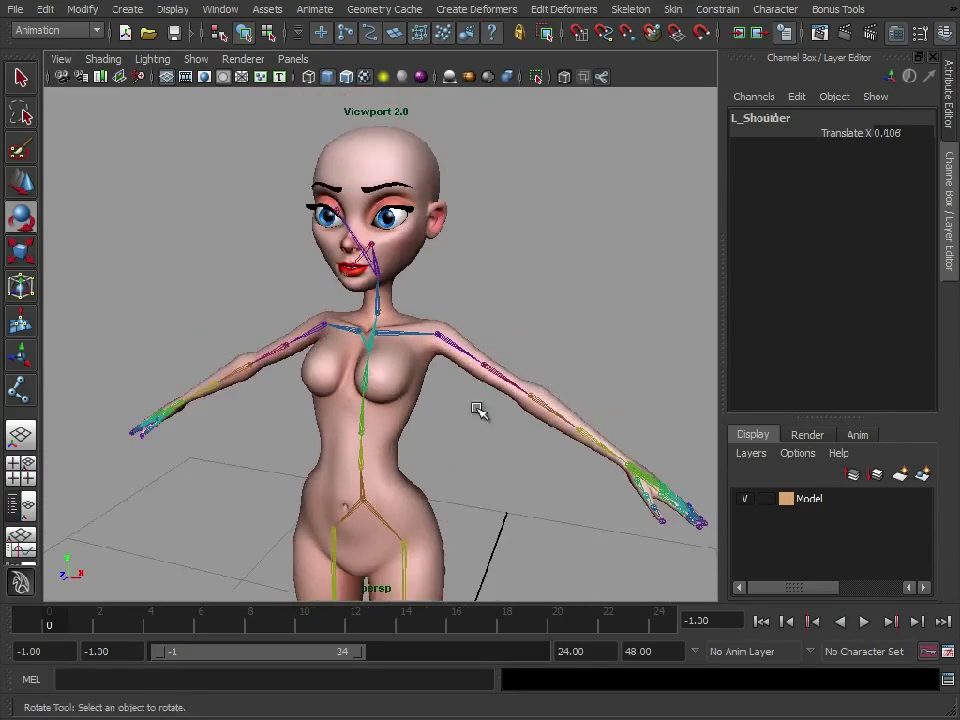
# Examine the legs, spine, arm and hand joints around the body, including from the character's side
pyautogui.keyDown('alt'); pyautogui.moveTo(478, 410); pyautogui.dragTo(514, 396); pyautogui.keyUp('alt')
pyautogui.keyDown('alt'); pyautogui.moveTo(514, 396); pyautogui.dragTo(510, 304, button='middle'); pyautogui.keyUp('alt')
pyautogui.keyDown('alt'); pyautogui.moveTo(450, 310); pyautogui.dragTo(362, 340, button='right'); pyautogui.keyUp('alt')
pyautogui.keyDown('alt'); pyautogui.moveTo(436, 362); pyautogui.dragTo(384, 394); pyautogui.keyUp('alt')
pyautogui.keyDown('alt'); pyautogui.moveTo(384, 394); pyautogui.dragTo(373, 343, button='middle'); pyautogui.keyUp('alt')
pyautogui.keyDown('alt'); pyautogui.moveTo(473, 375); pyautogui.dragTo(430, 362); pyautogui.keyUp('alt')
pyautogui.keyDown('alt'); pyautogui.moveTo(400, 345); pyautogui.dragTo(399, 373, button='middle'); pyautogui.keyUp('alt')
pyautogui.keyDown('alt'); pyautogui.moveTo(399, 373); pyautogui.dragTo(457, 360, button='right'); pyautogui.keyUp('alt')
pyautogui.keyDown('alt'); pyautogui.moveTo(457, 360); pyautogui.dragTo(362, 345); pyautogui.keyUp('alt')
pyautogui.click(357, 224)
pyautogui.keyDown('alt'); pyautogui.moveTo(360, 348); pyautogui.dragTo(369, 375, button='middle'); pyautogui.keyUp('alt')
pyautogui.keyDown('alt'); pyautogui.moveTo(369, 375); pyautogui.dragTo(456, 368, button='right'); pyautogui.keyUp('alt')
pyautogui.keyDown('alt'); pyautogui.moveTo(456, 368); pyautogui.dragTo(426, 384); pyautogui.keyUp('alt')
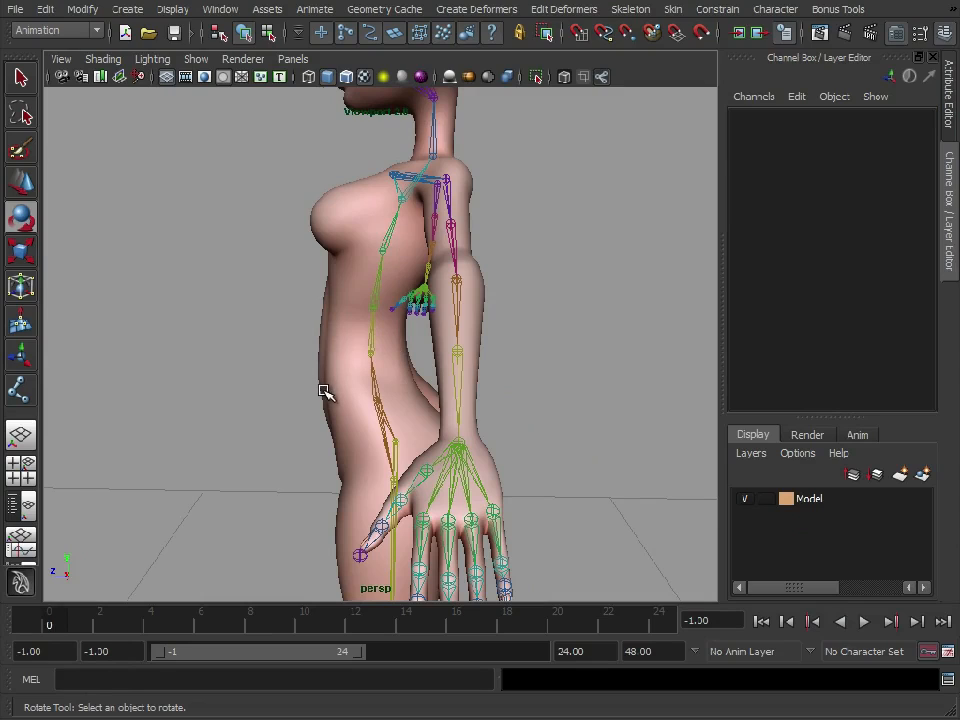
pyautogui.keyDown('alt'); pyautogui.moveTo(381, 242); pyautogui.dragTo(386, 311); pyautogui.keyUp('alt')
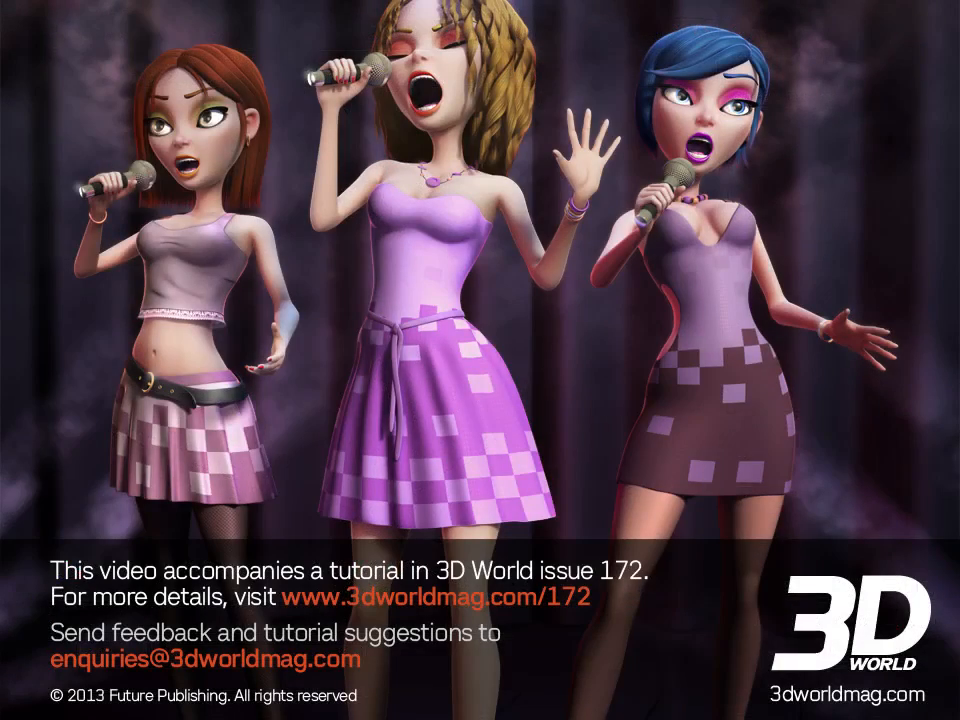